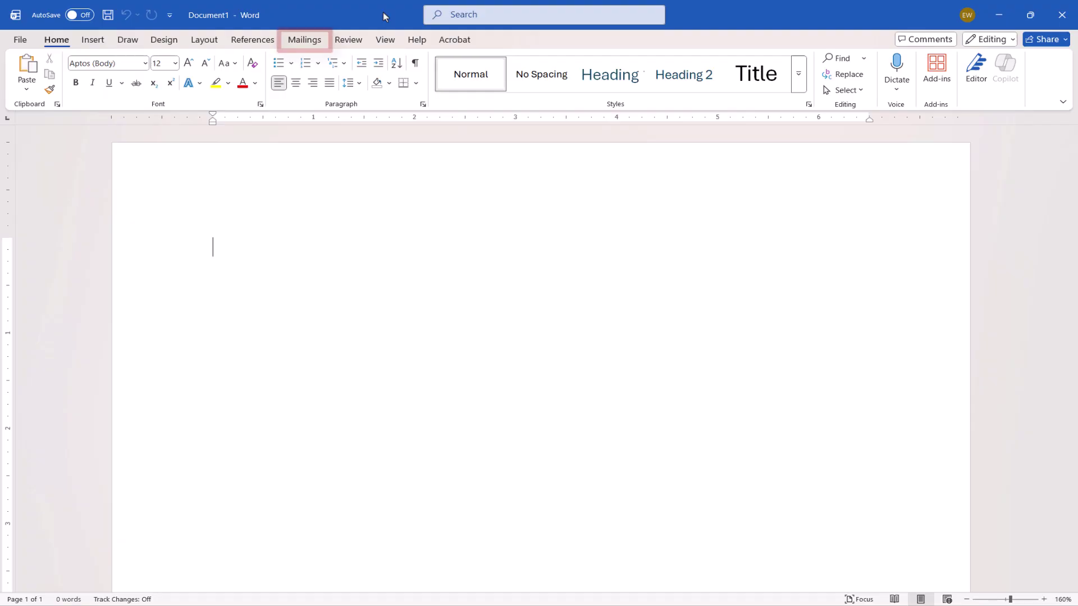
# Start a Labels mail merge, keeping Avery US Letter with 8160 Address Labels
pyautogui.click(304, 38)
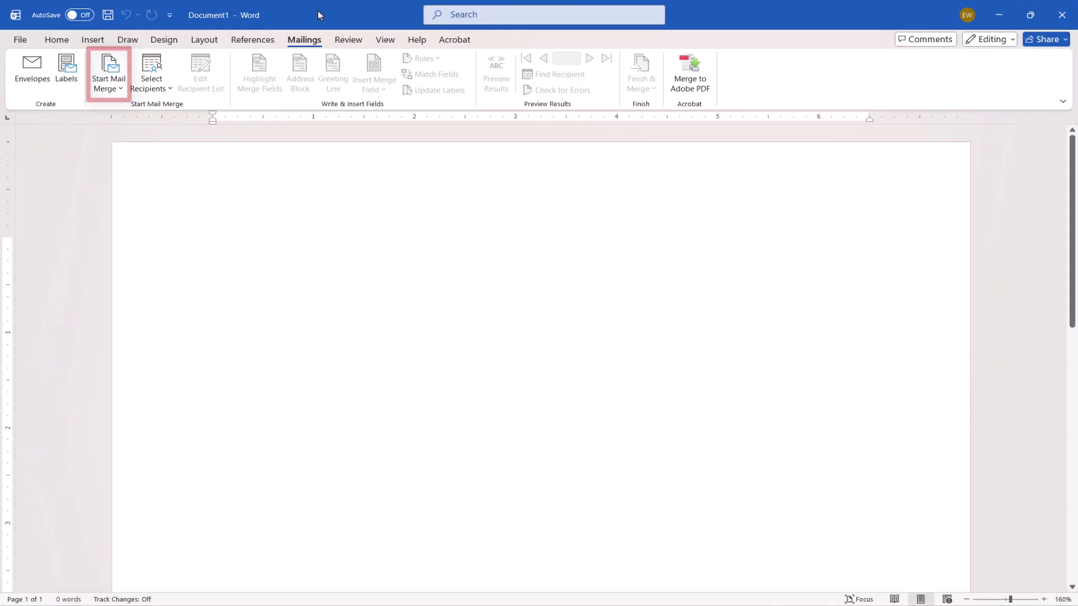
pyautogui.click(110, 84)
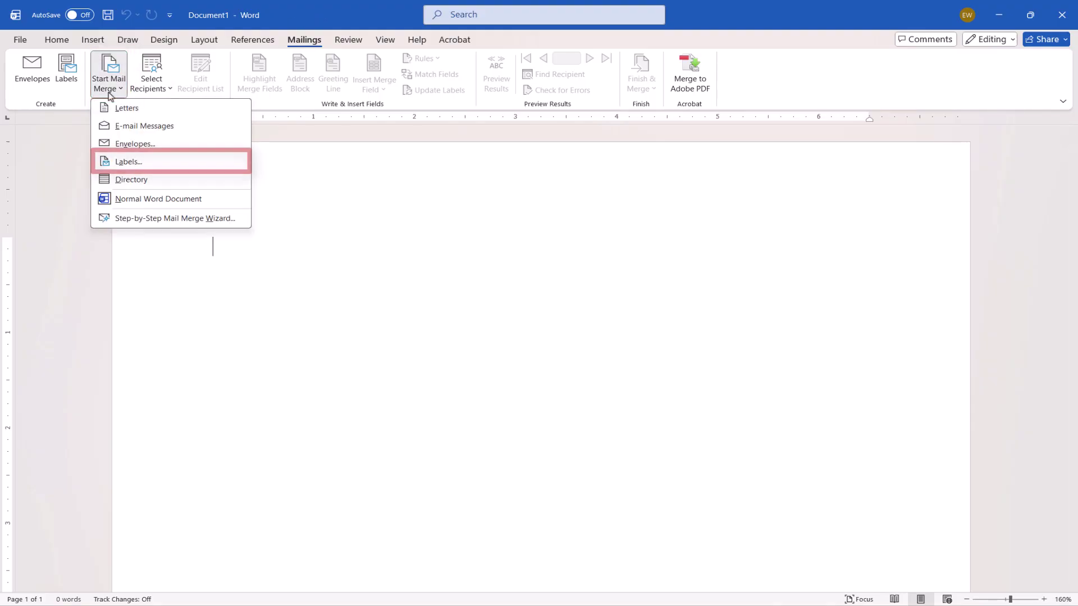
pyautogui.click(118, 161)
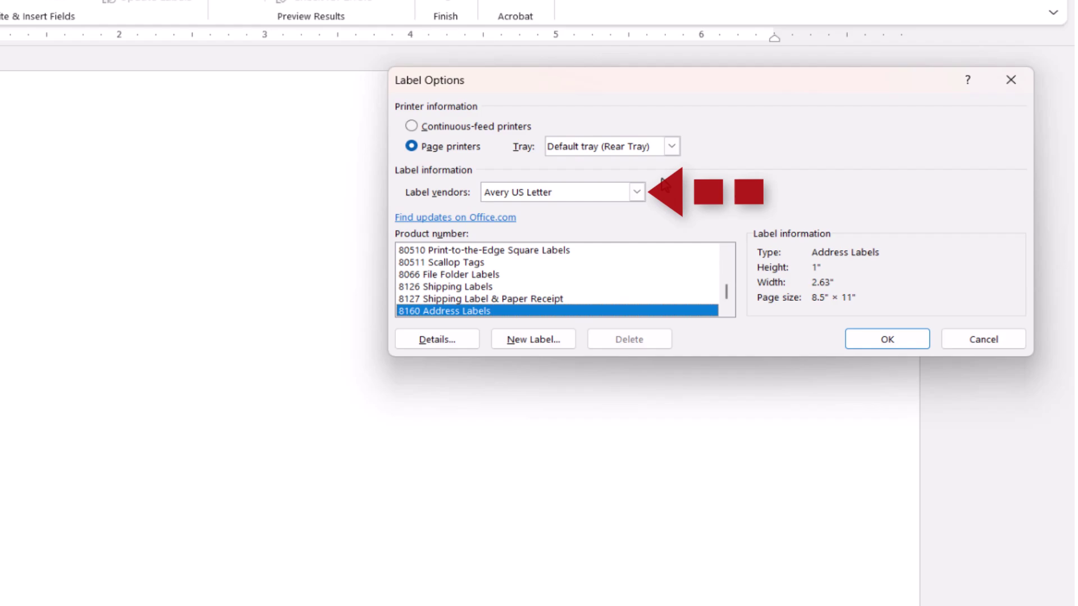
pyautogui.click(636, 192)
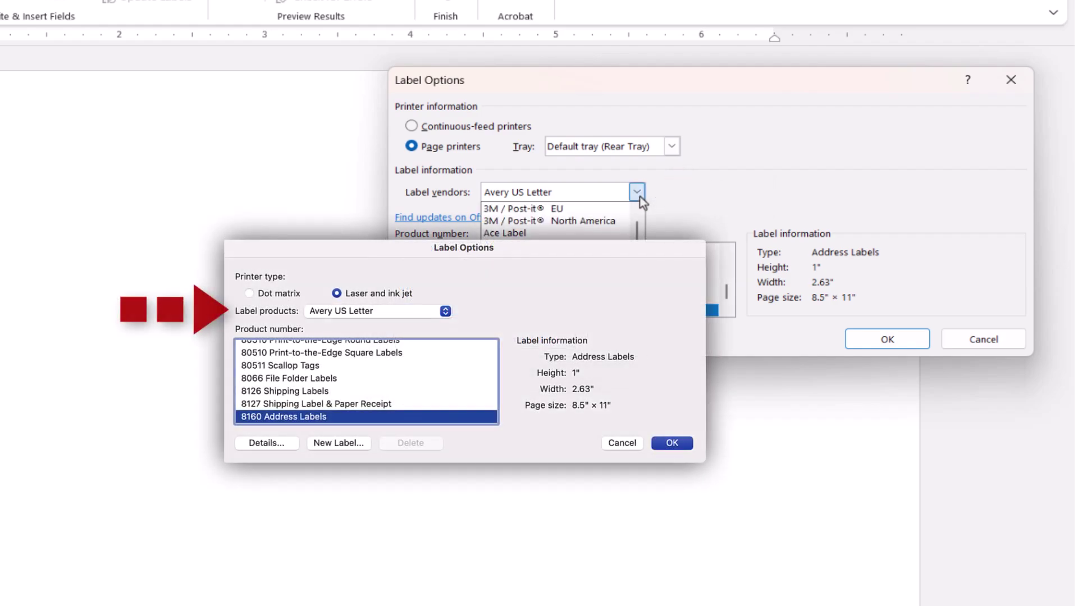
pyautogui.click(640, 197)
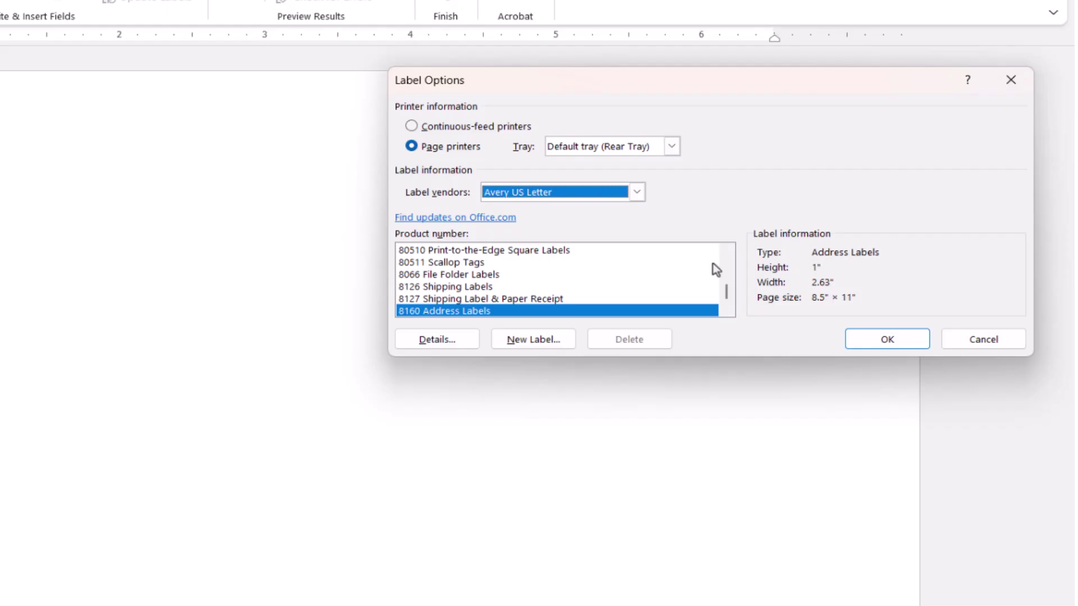
pyautogui.press('Tab')
pyautogui.press('Tab')
pyautogui.press('Tab')
pyautogui.press('Tab')
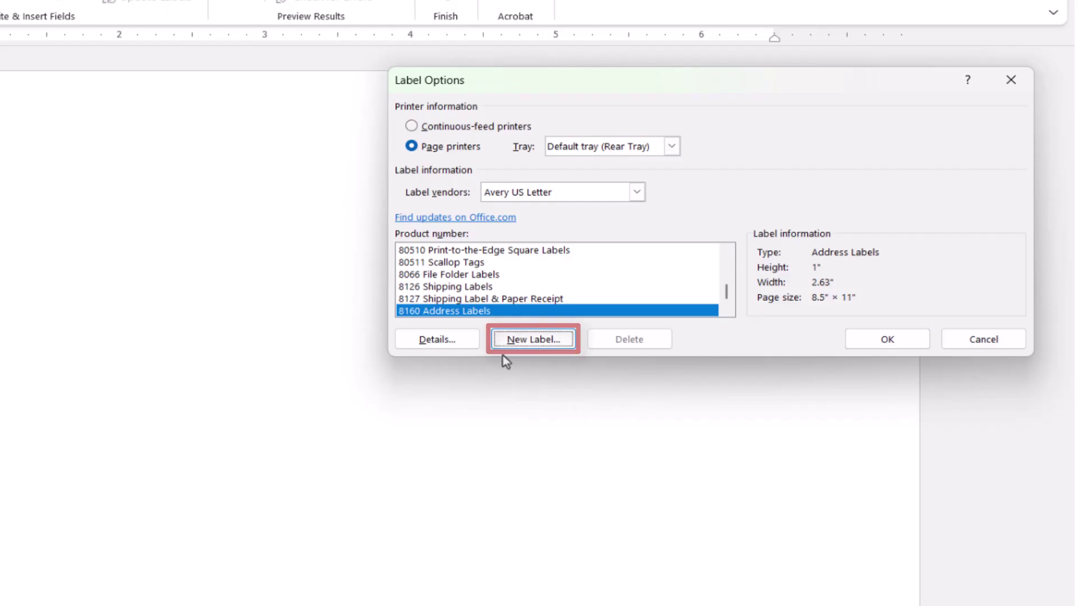
pyautogui.click(508, 343)
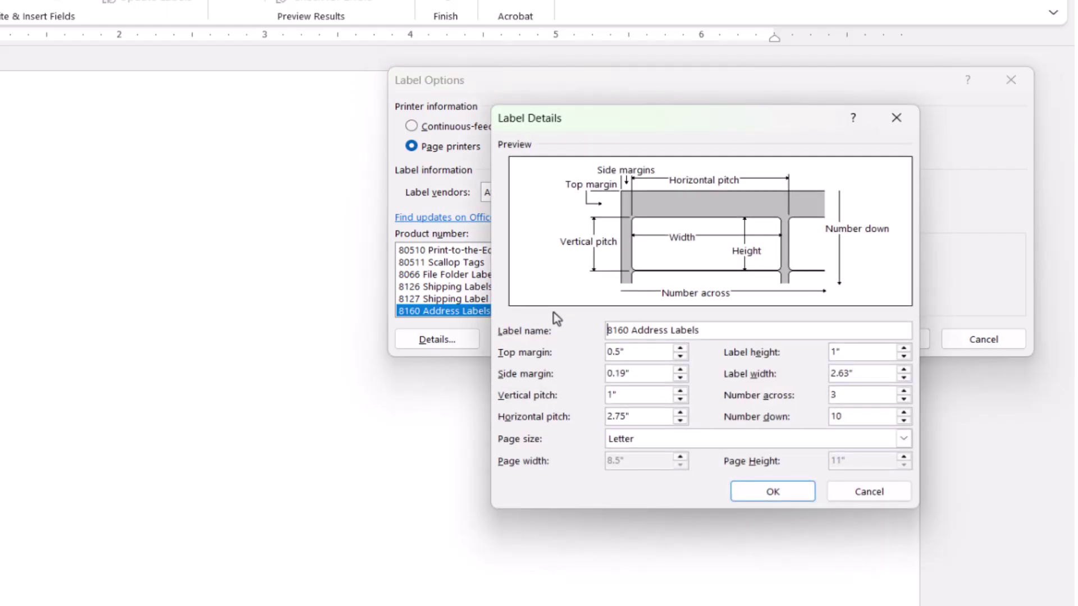
pyautogui.moveTo(706, 330); pyautogui.dragTo(600, 335)
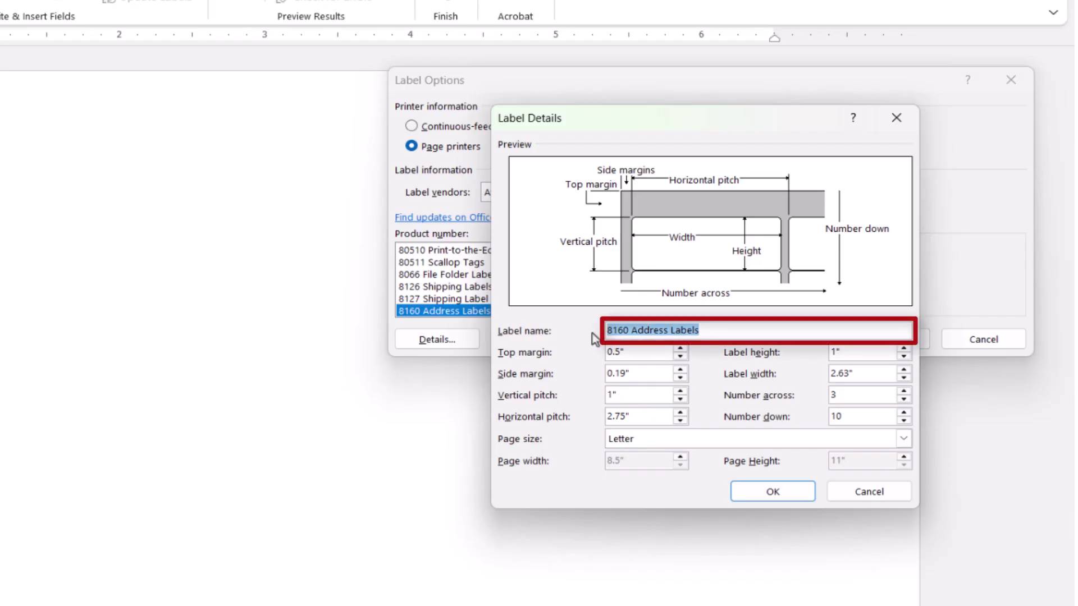
pyautogui.write('My Custom Labels')
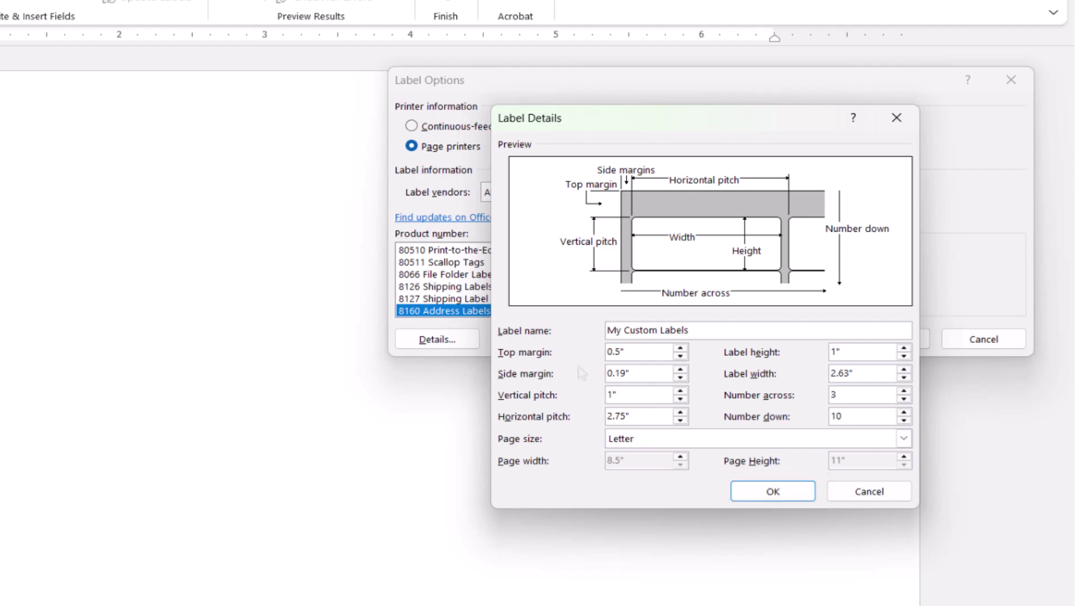
pyautogui.press('Escape')
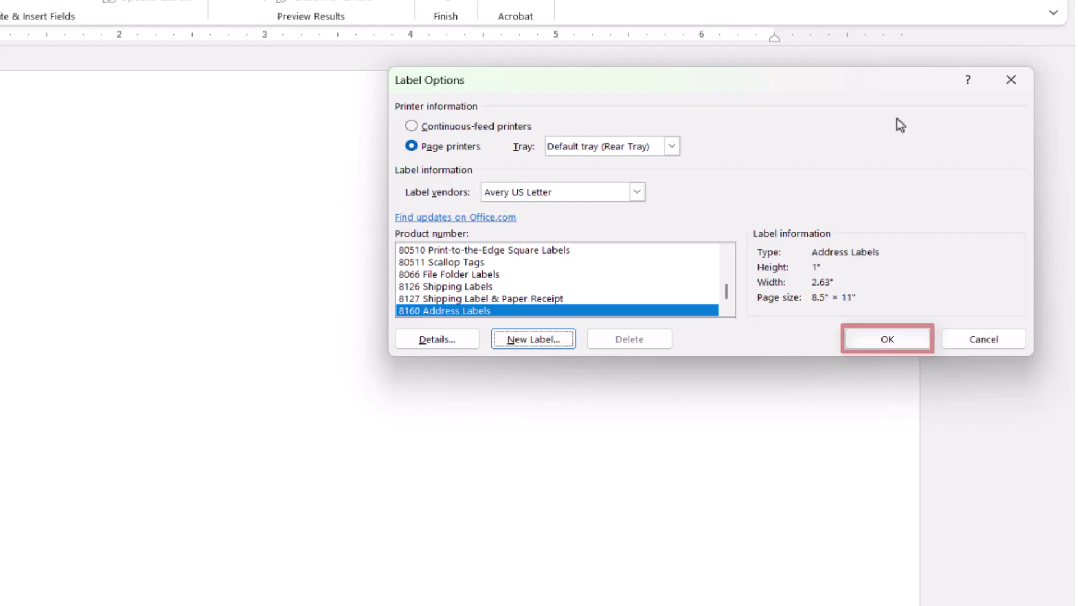
# Create the label sheet and use the Clients workbook's 'Mailing Addresses$' sheet as recipients
pyautogui.click(884, 343)
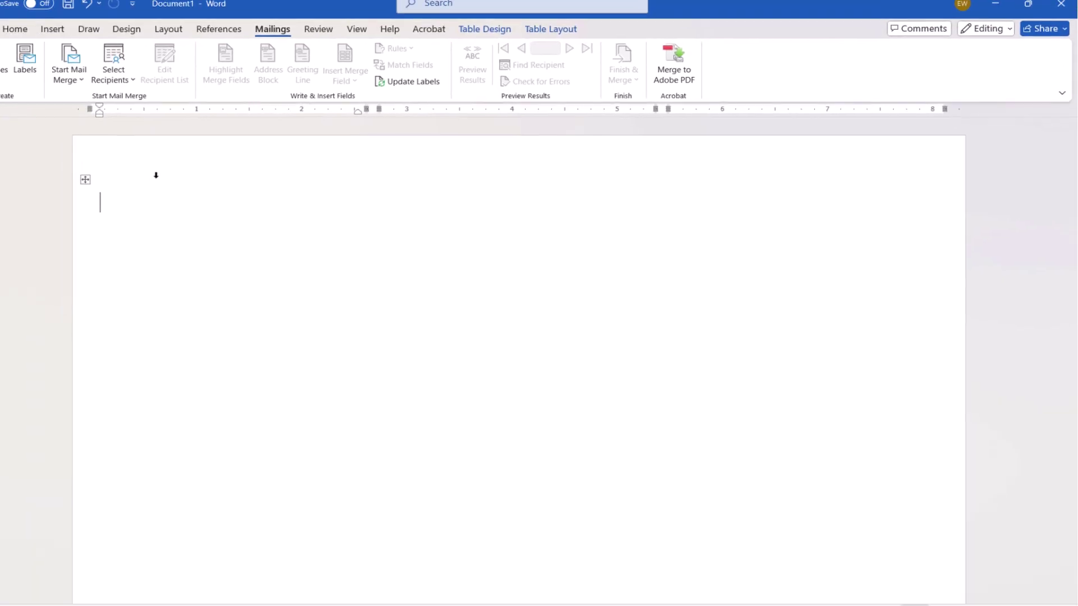
pyautogui.click(119, 81)
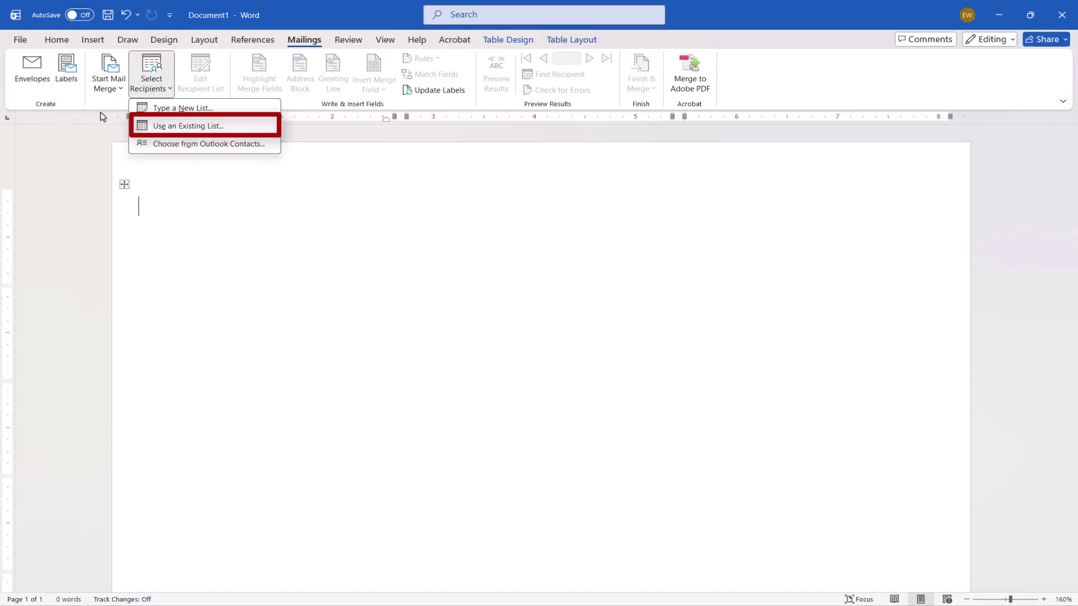
pyautogui.click(132, 126)
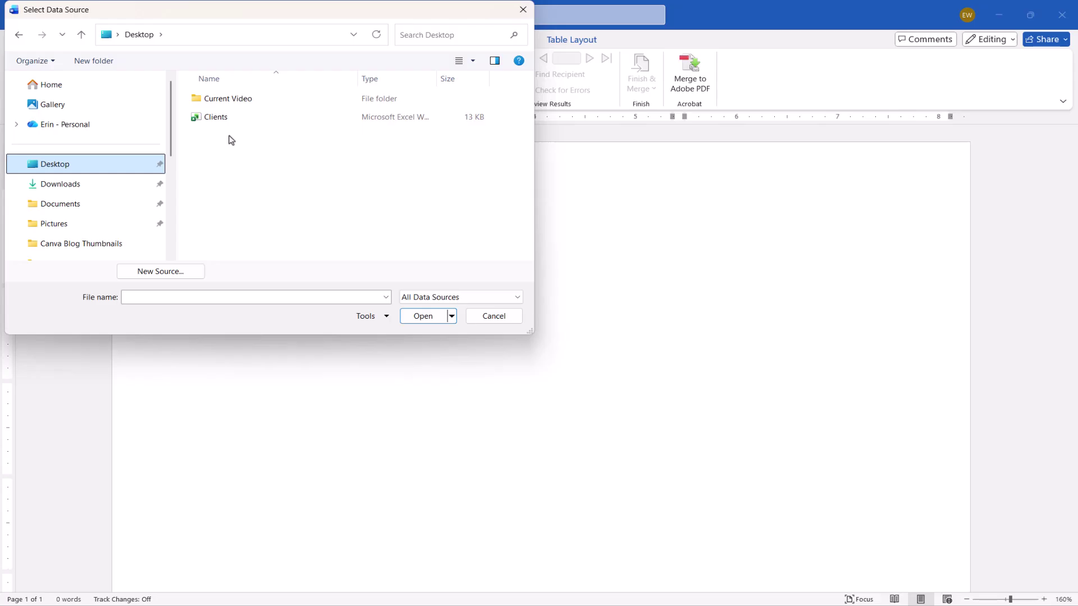
pyautogui.click(218, 119)
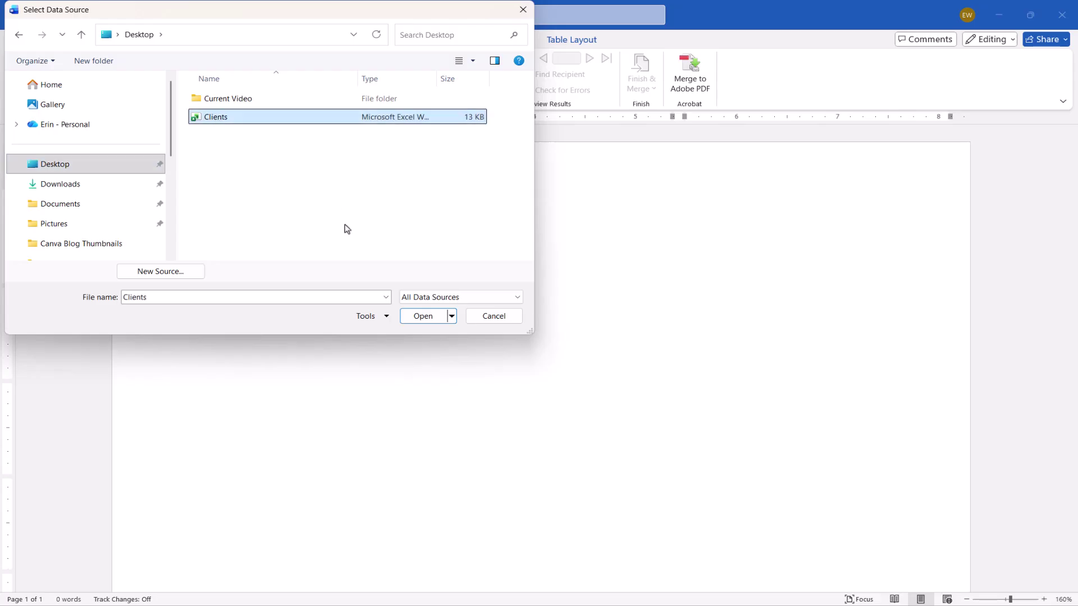
pyautogui.click(423, 316)
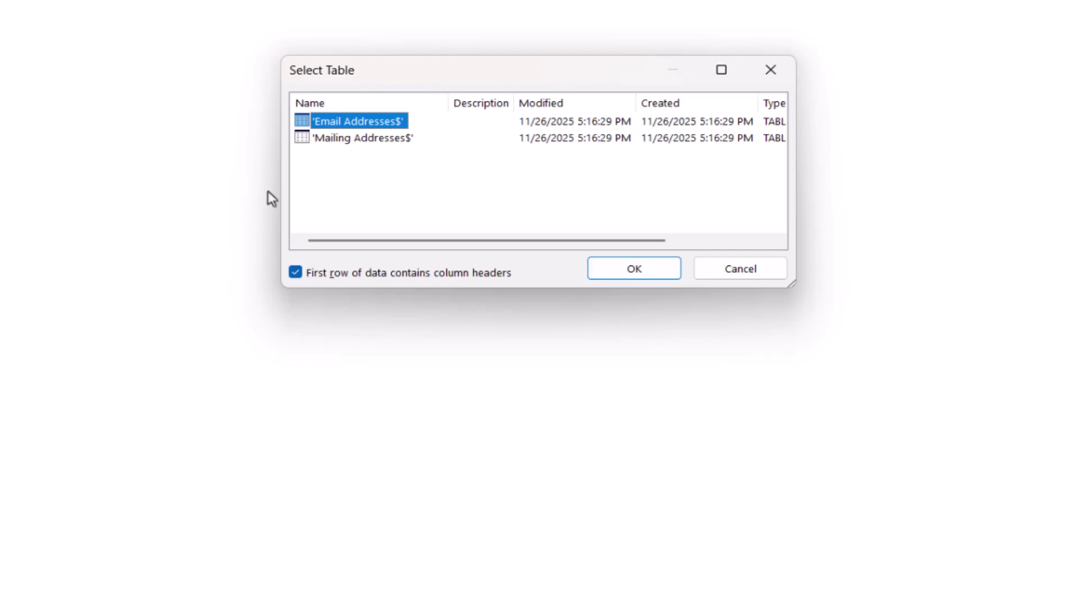
pyautogui.click(343, 139)
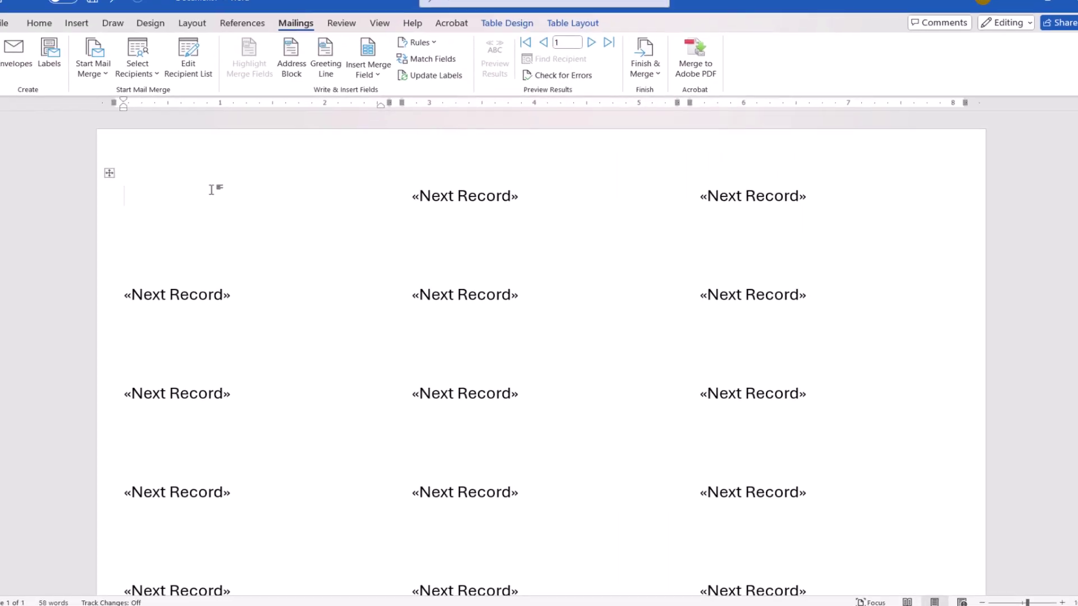
pyautogui.click(203, 82)
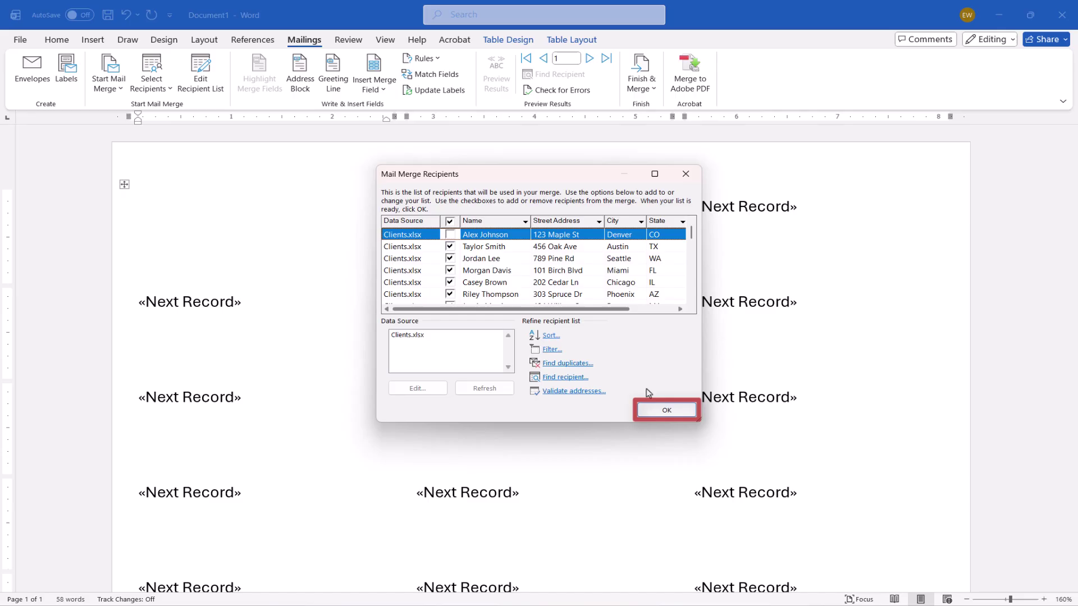
pyautogui.click(661, 410)
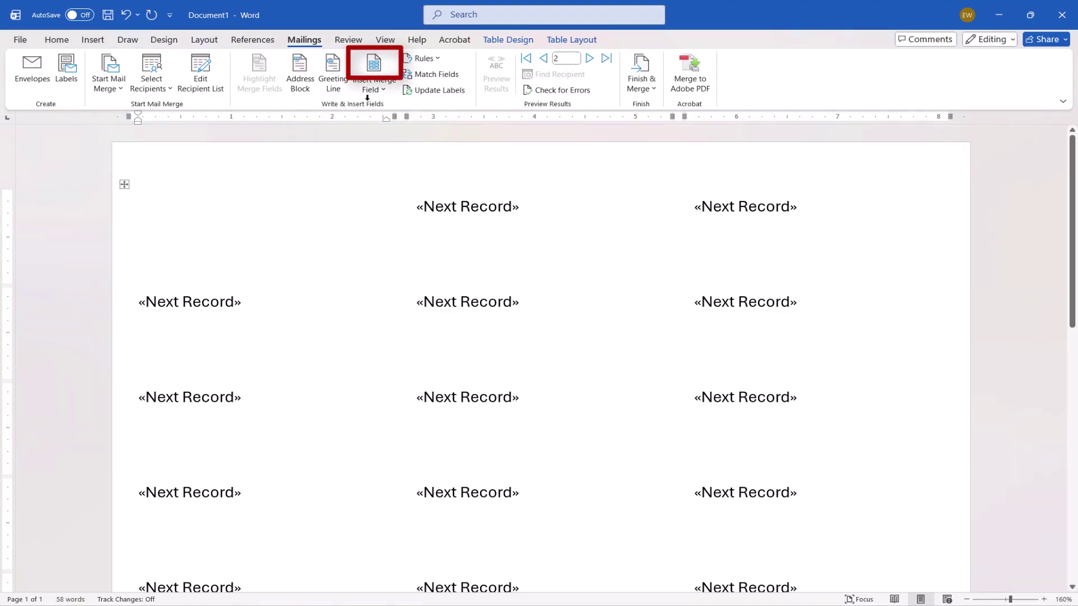
# Insert the Name, Street_Address, City, State and Zip_Code merge fields into the first label
pyautogui.click(380, 77)
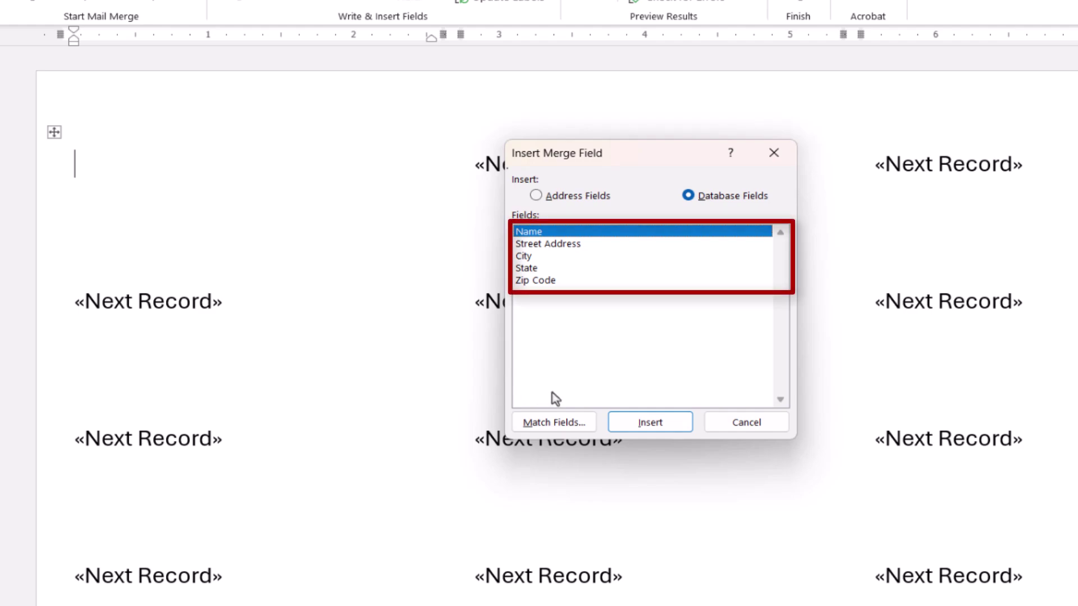
pyautogui.click(650, 426)
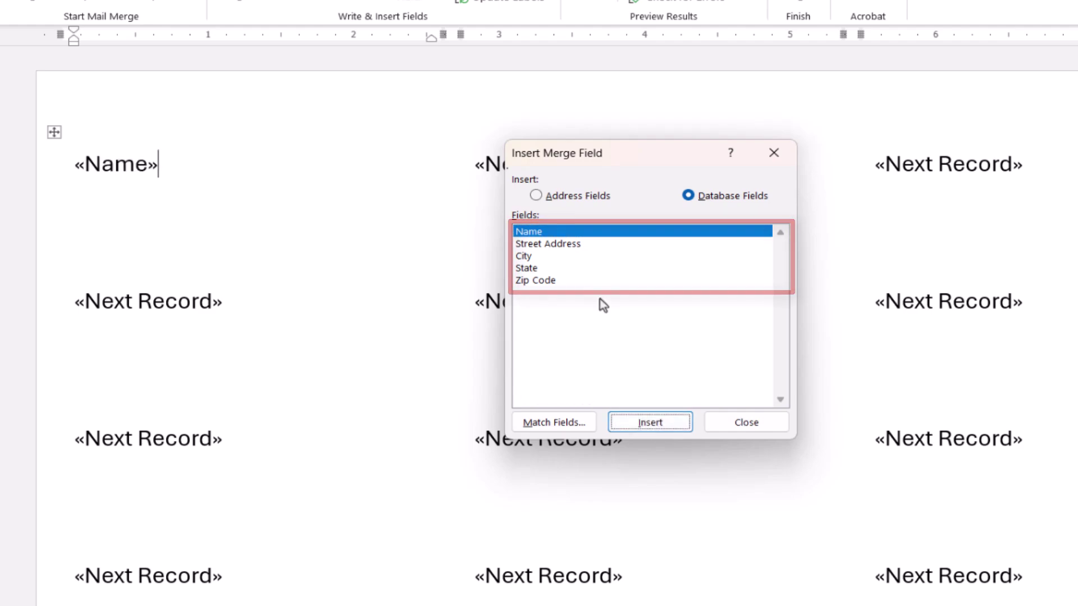
pyautogui.click(572, 245)
pyautogui.click(649, 422)
pyautogui.click(523, 256)
pyautogui.click(650, 423)
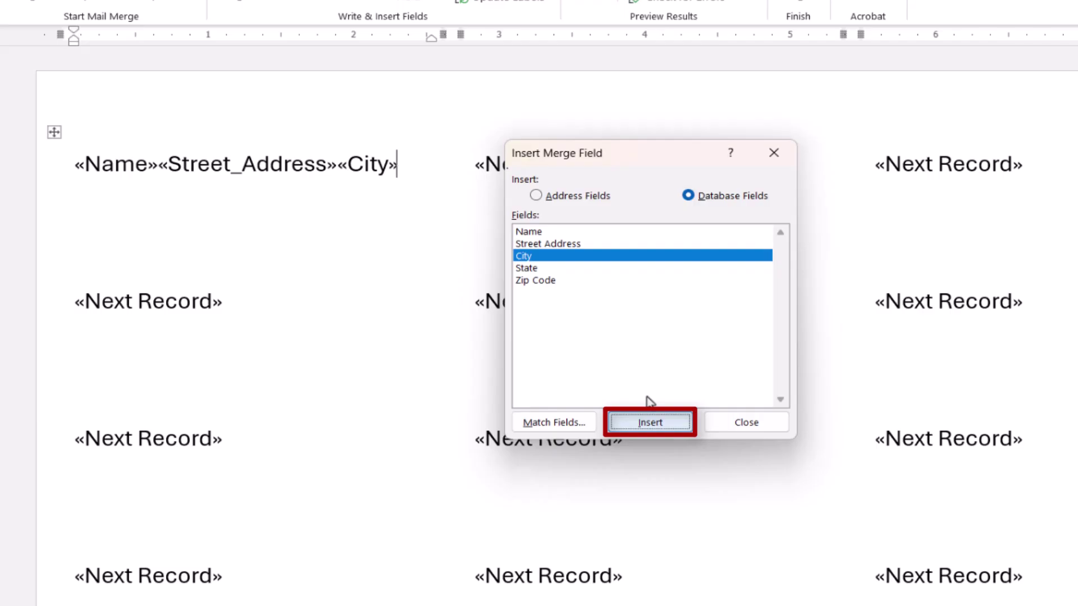
pyautogui.click(522, 269)
pyautogui.click(649, 422)
pyautogui.click(550, 281)
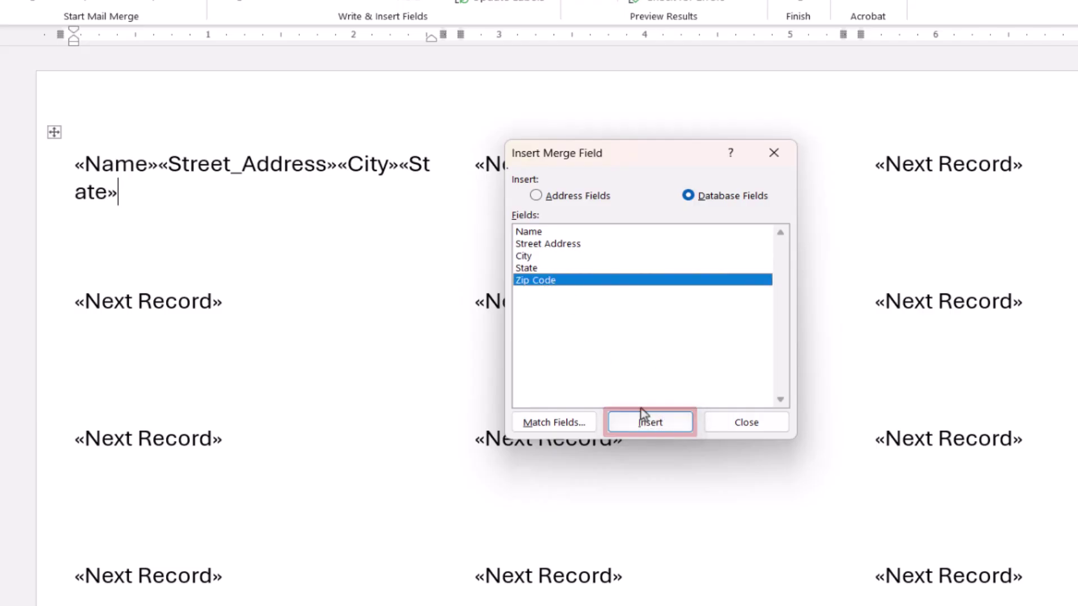
pyautogui.click(649, 426)
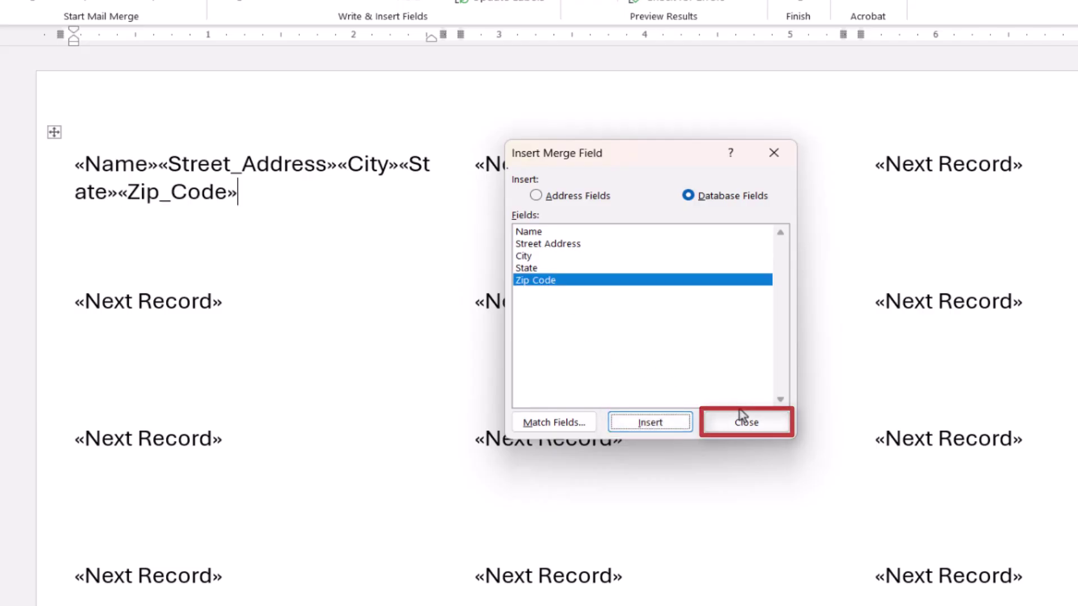
pyautogui.click(744, 424)
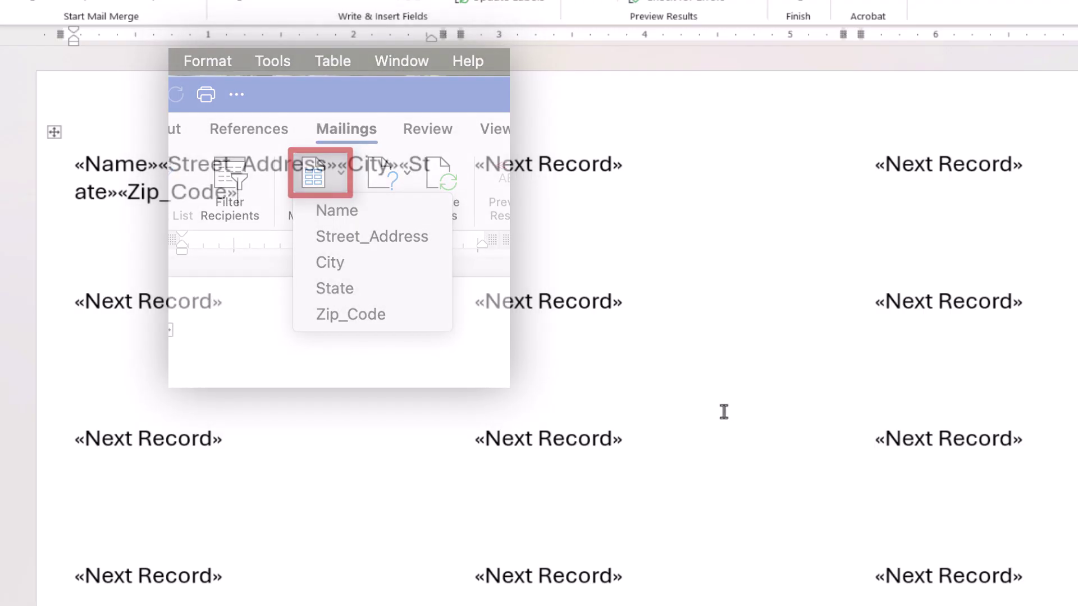
# Put «Street_Address» and «City» on new lines and add a comma after «City»
pyautogui.click(154, 164)
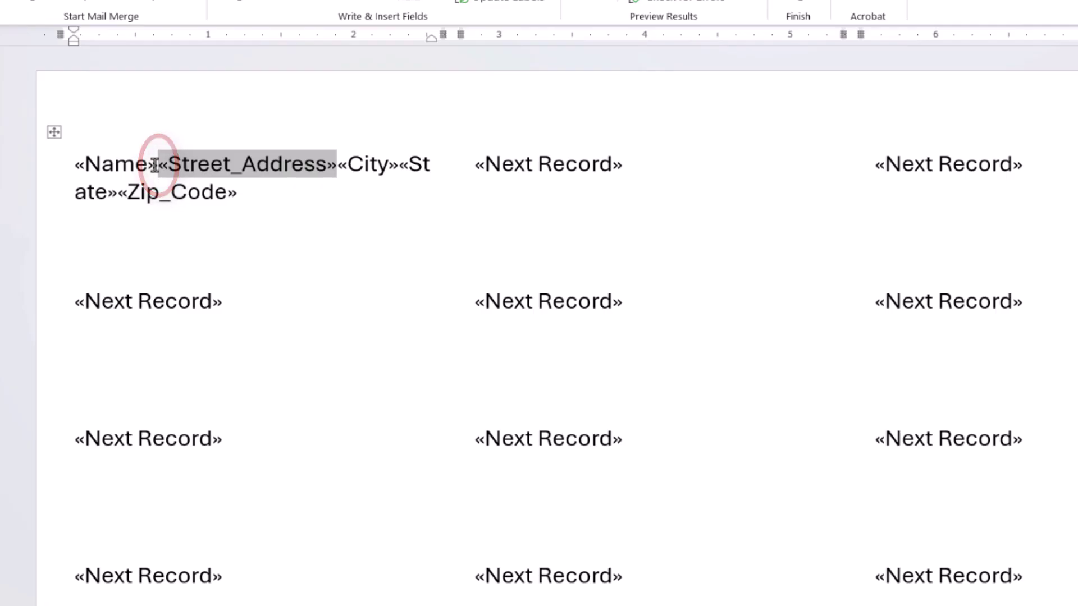
pyautogui.press('Return')
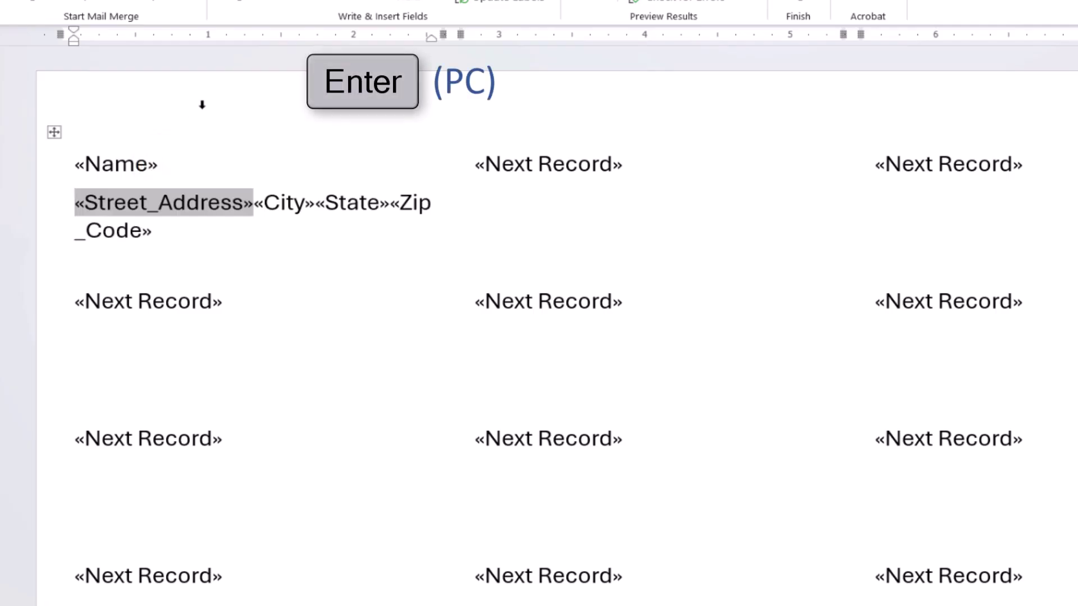
pyautogui.click(252, 203)
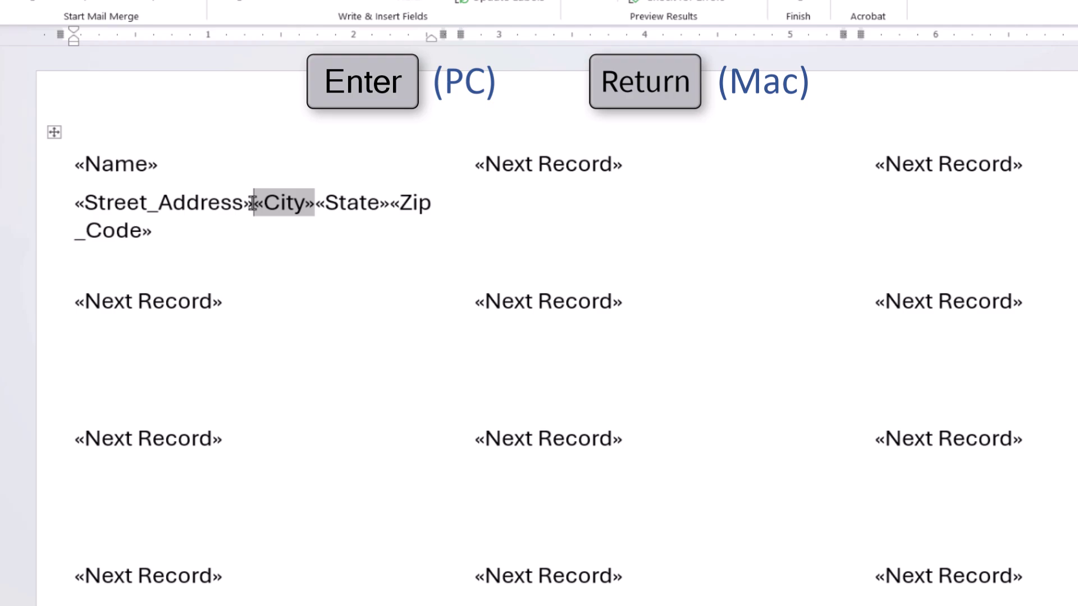
pyautogui.press('Return')
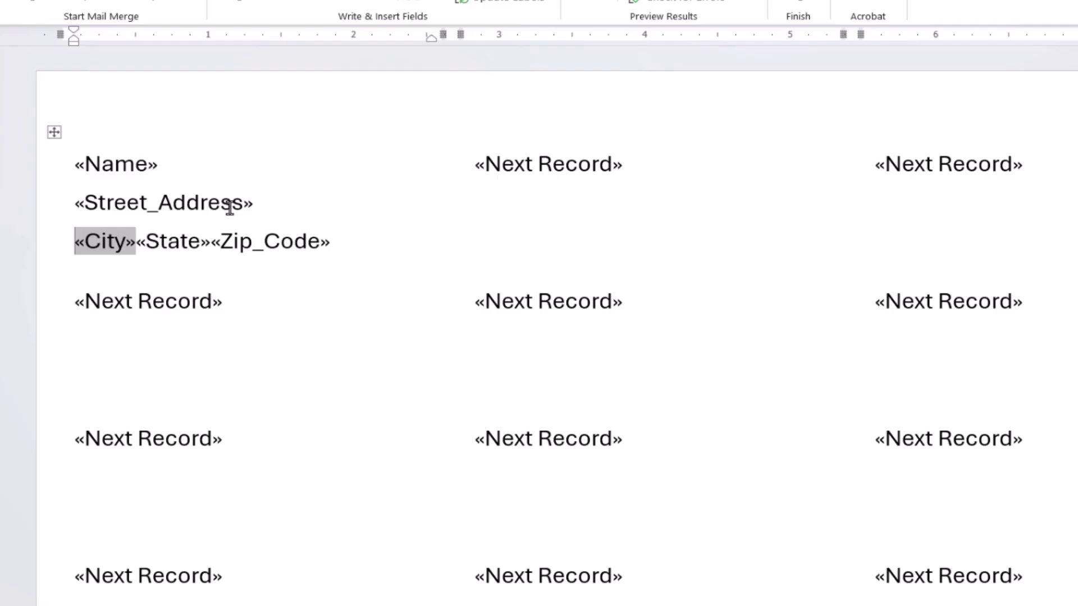
pyautogui.click(137, 242)
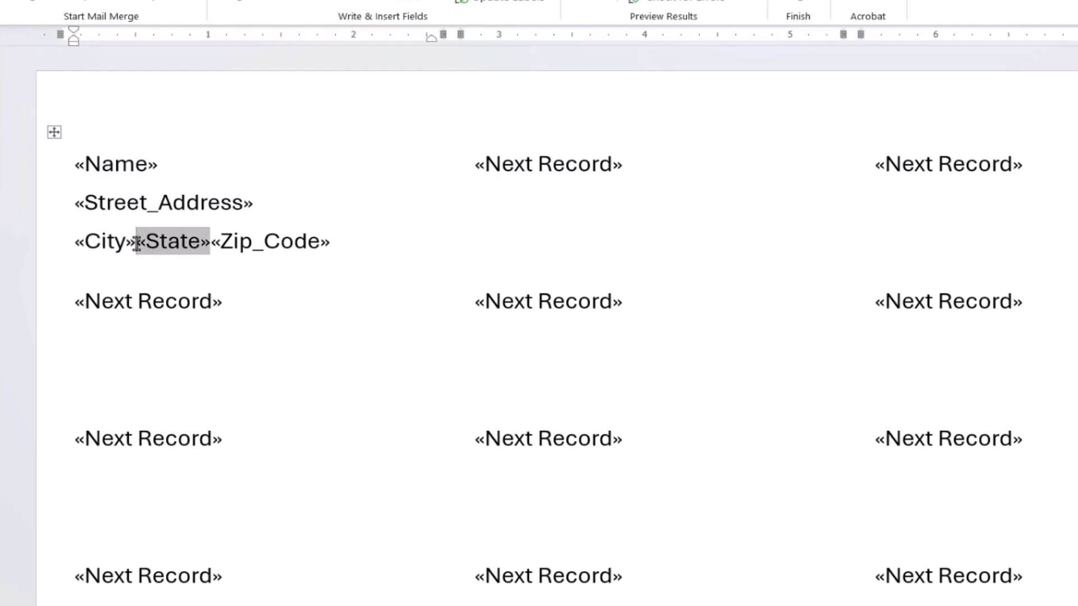
pyautogui.write(',')
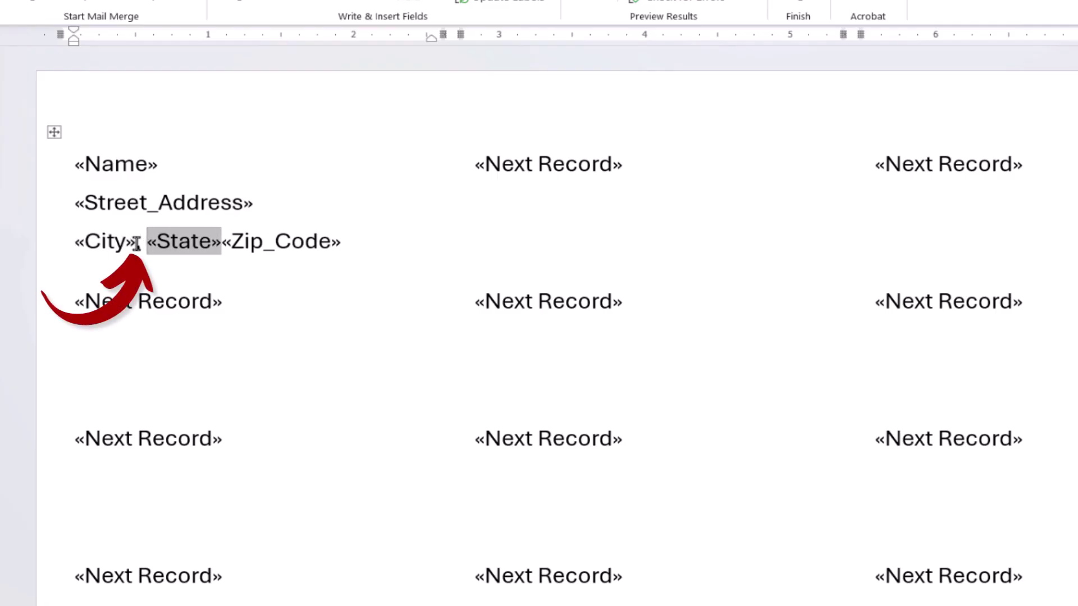
pyautogui.click(219, 243)
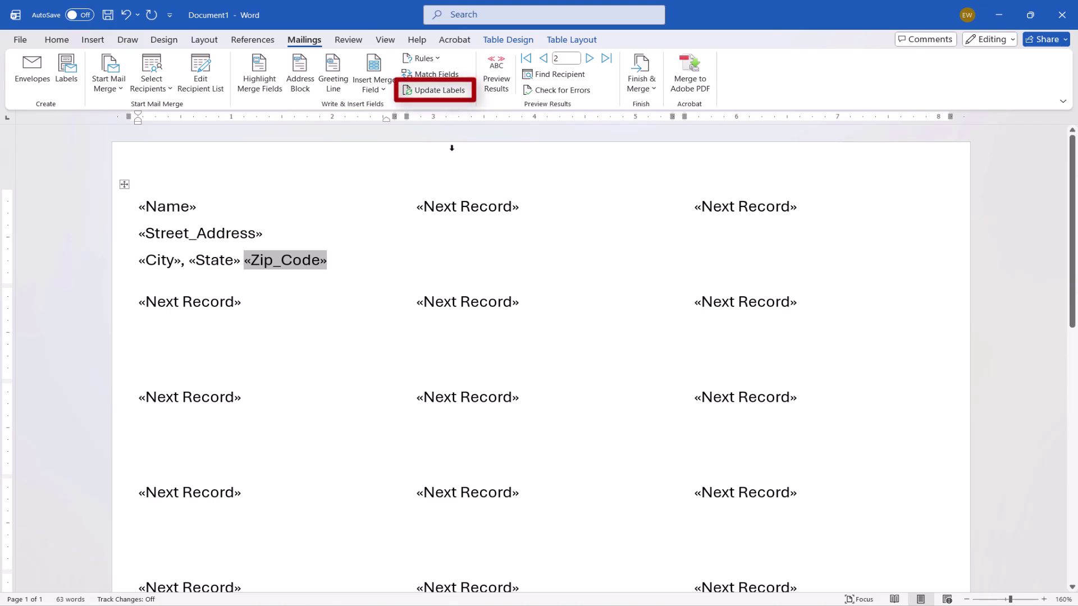
# Update Labels to copy the address block everywhere, then preview real client addresses
pyautogui.click(449, 91)
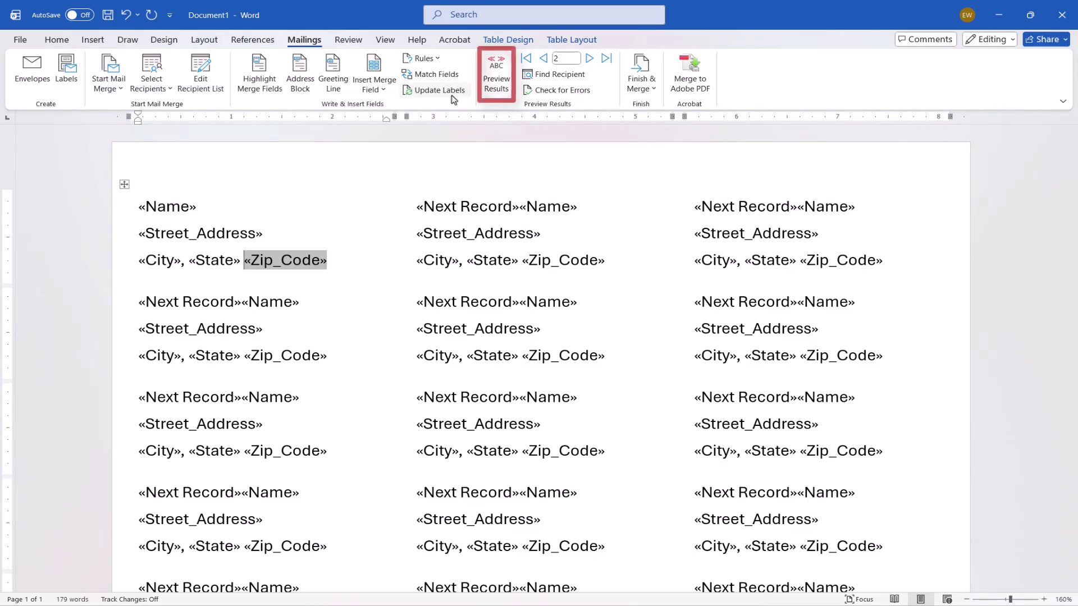
pyautogui.click(490, 81)
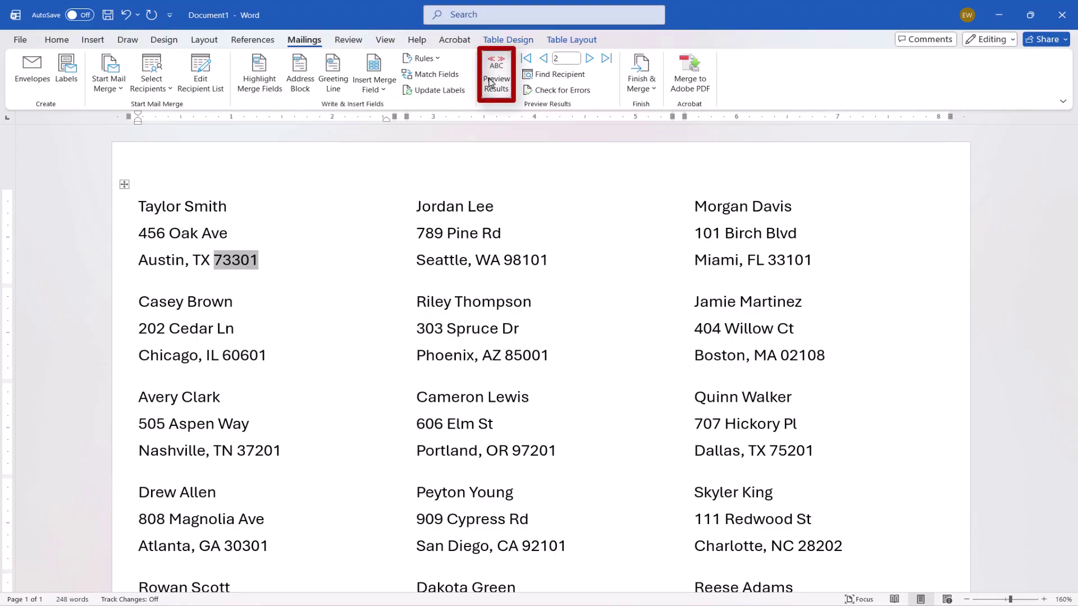
# Turn Preview Results off so the labels show merge field codes again
pyautogui.click(490, 81)
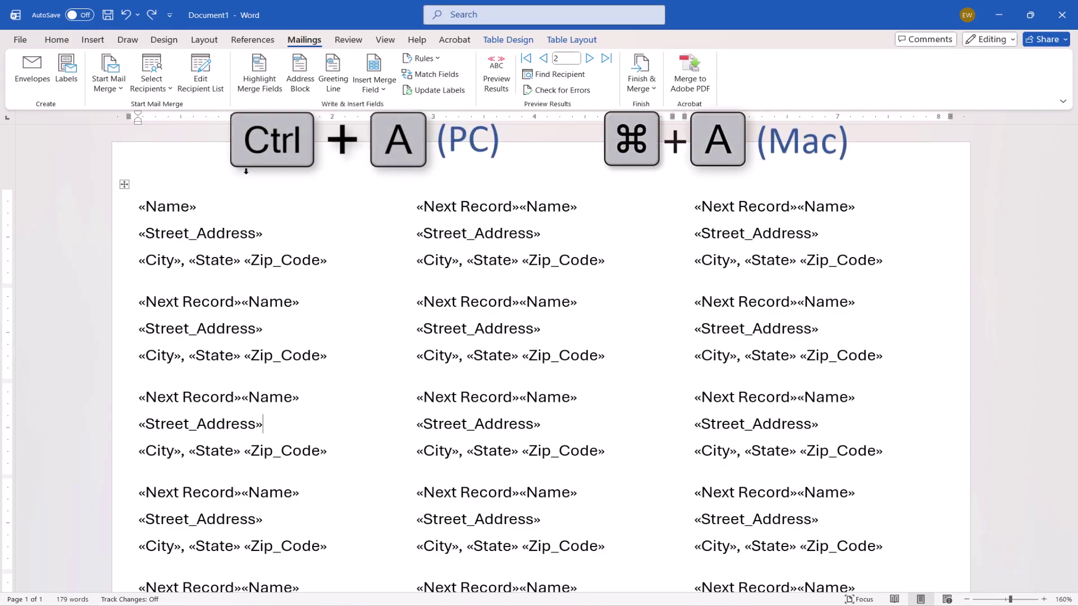
# Give all labels a 0.3" inside indent and no space between same-style paragraphs
pyautogui.hotkey('ctrl', 'a')
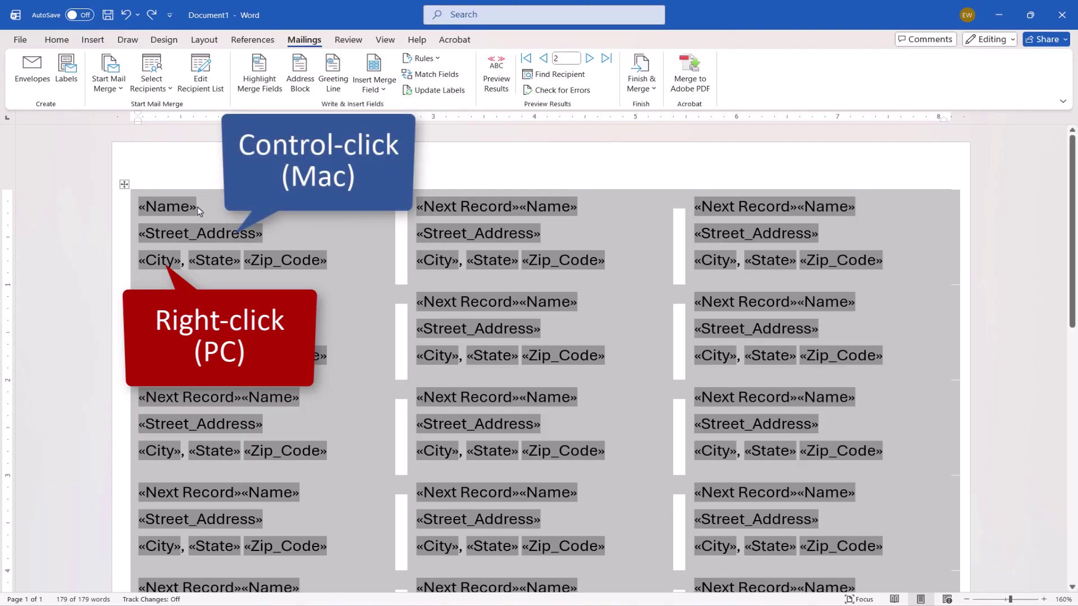
pyautogui.rightClick(180, 212)
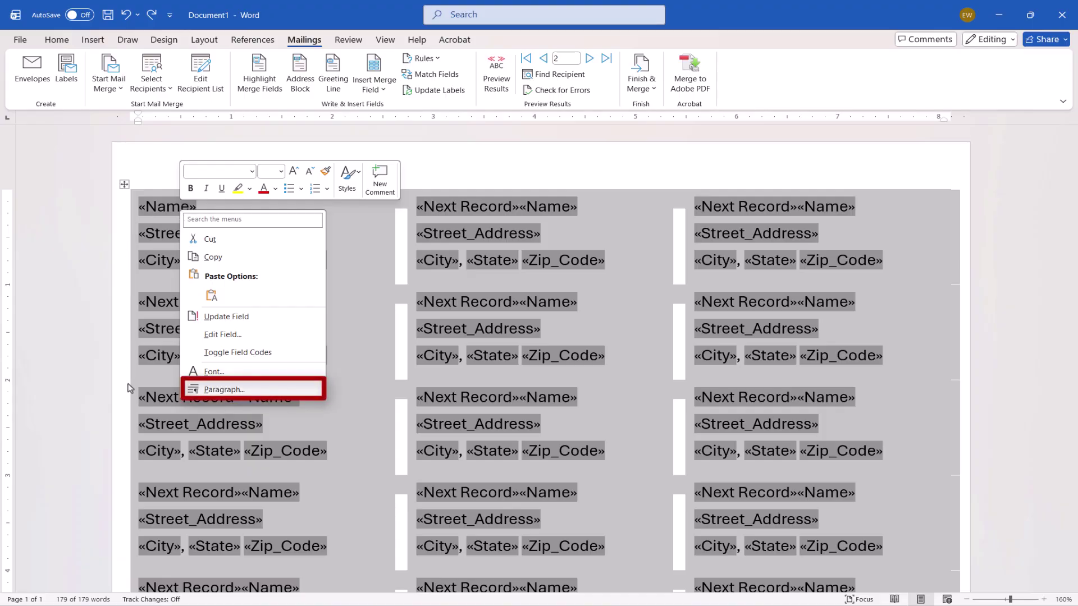
pyautogui.click(216, 389)
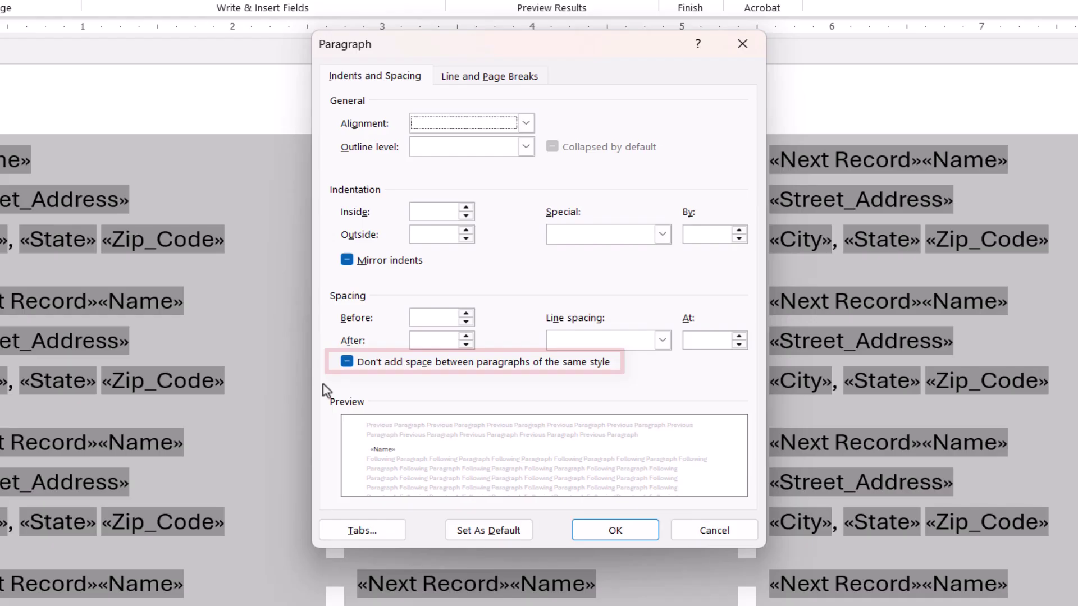
pyautogui.click(347, 362)
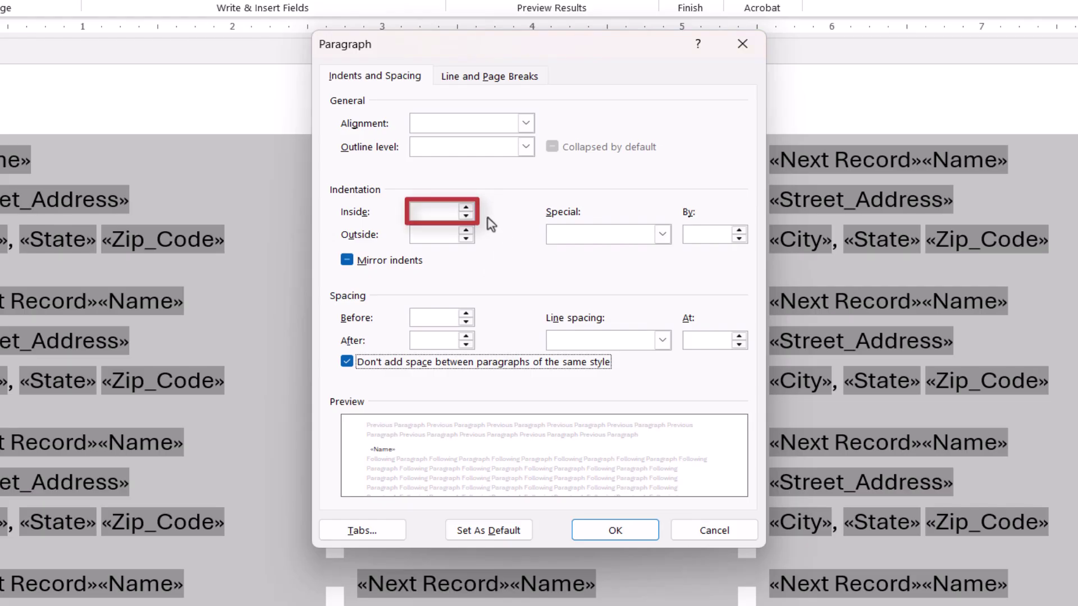
pyautogui.click(466, 207)
pyautogui.click(465, 207)
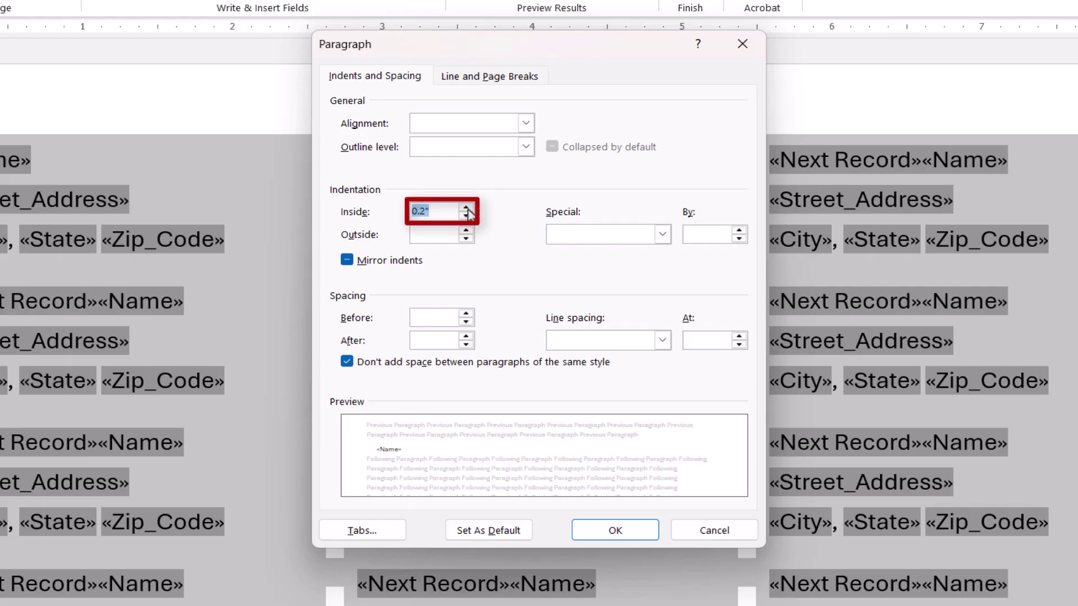
pyautogui.click(466, 208)
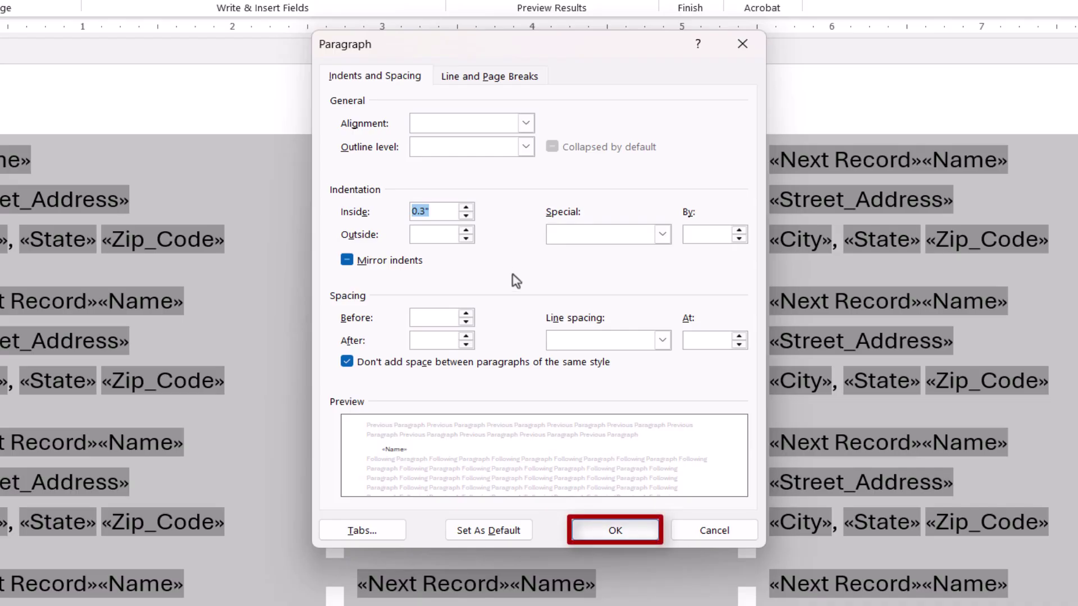
pyautogui.click(601, 533)
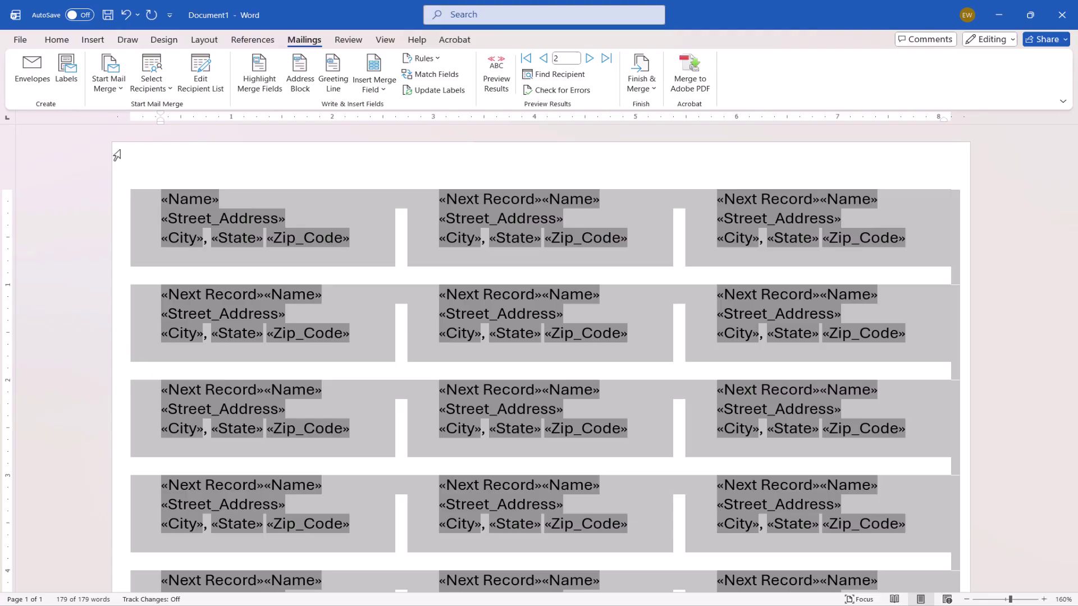
# Set 12 pt space before the first label's «Name» paragraph, re-allowing spacing between paragraphs
pyautogui.click(179, 201)
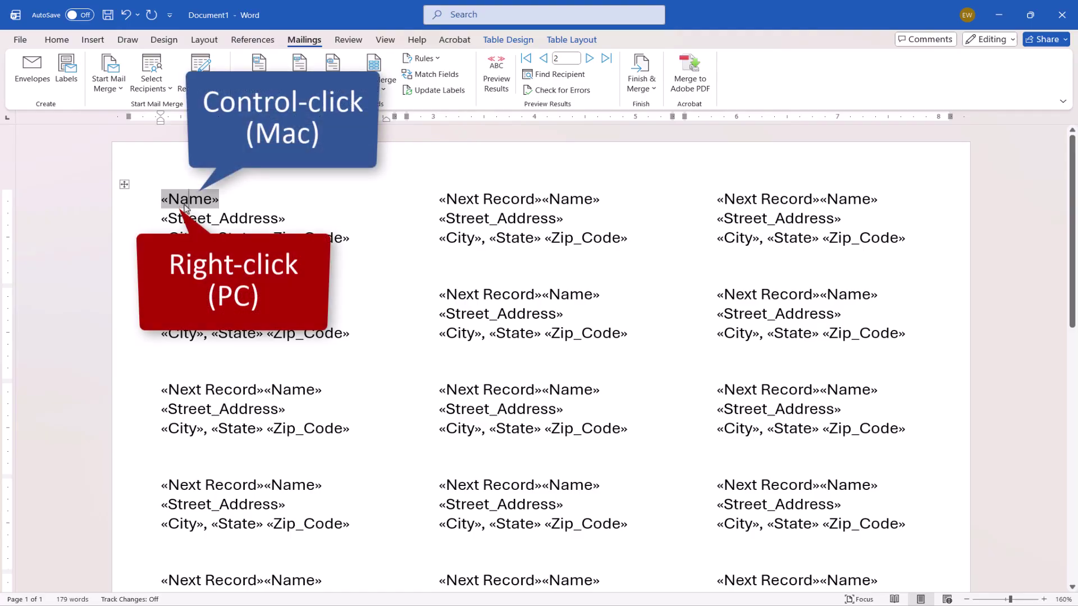
pyautogui.rightClick(184, 206)
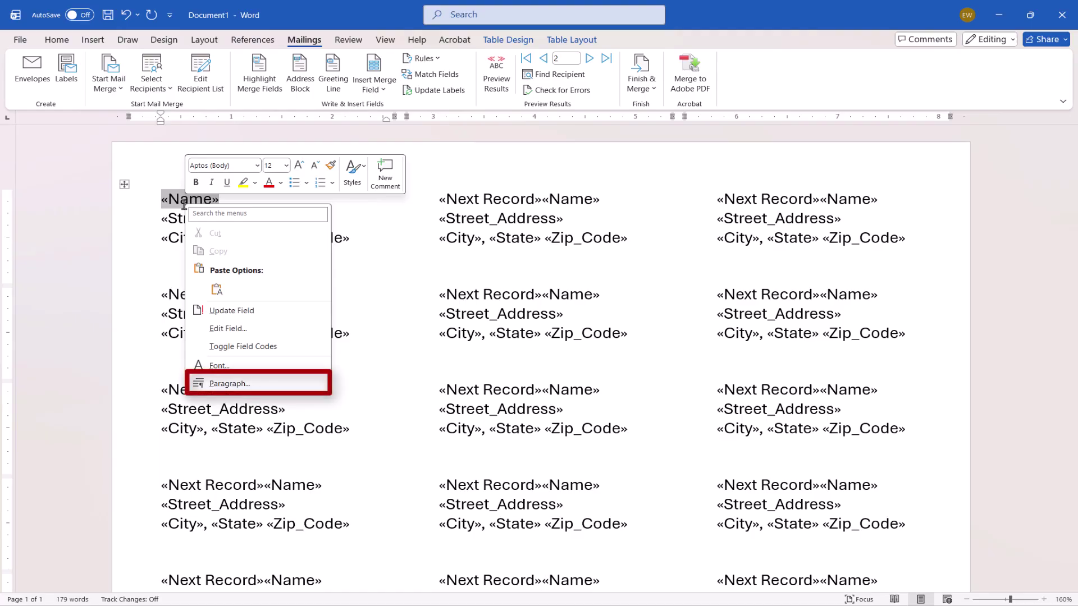
pyautogui.click(209, 383)
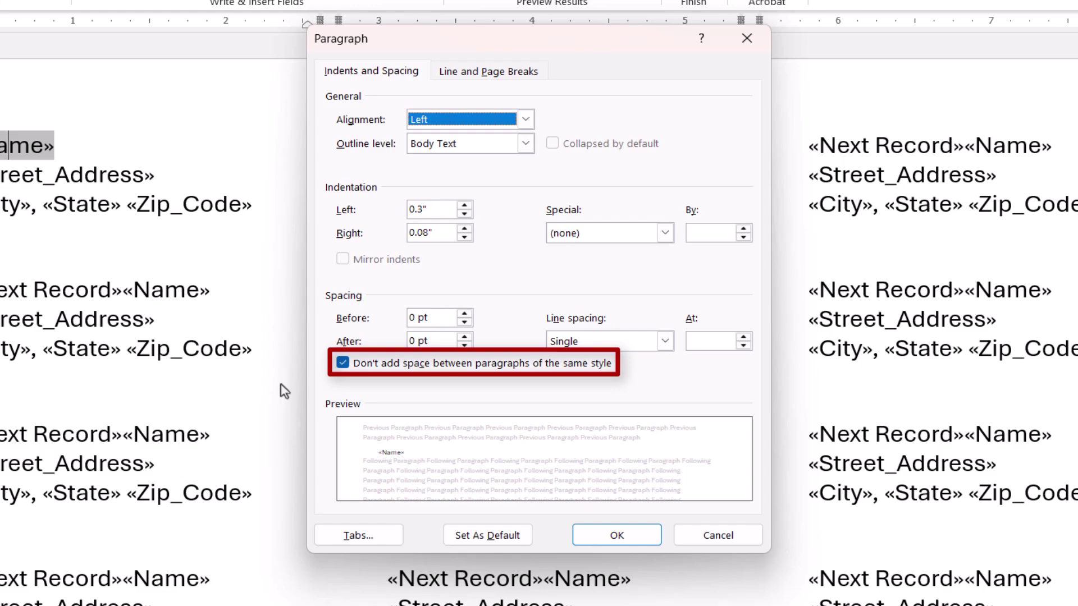
pyautogui.click(342, 363)
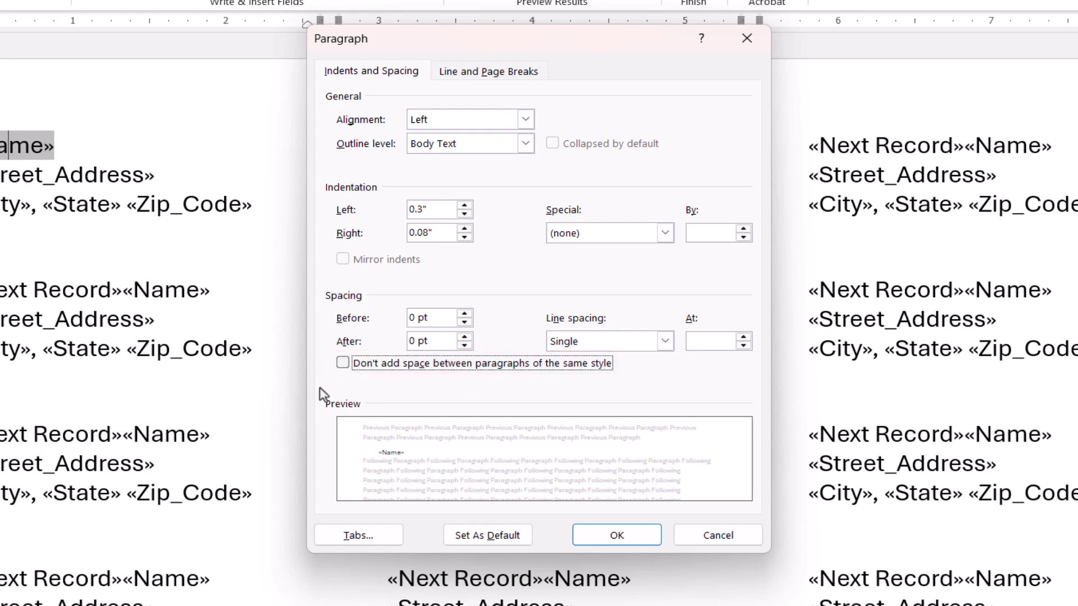
pyautogui.click(465, 313)
pyautogui.click(465, 314)
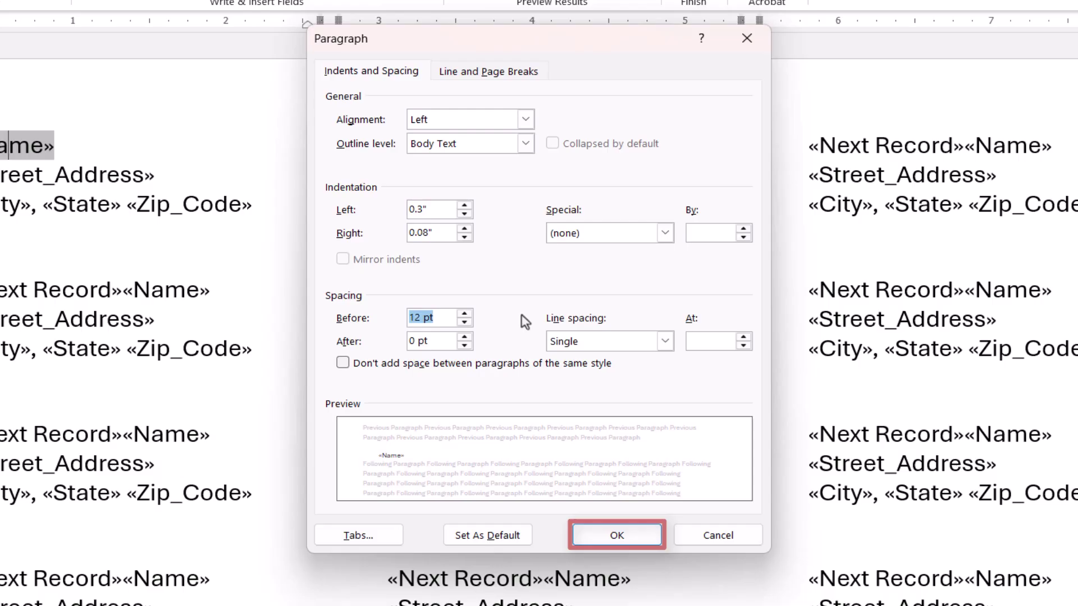
pyautogui.click(595, 530)
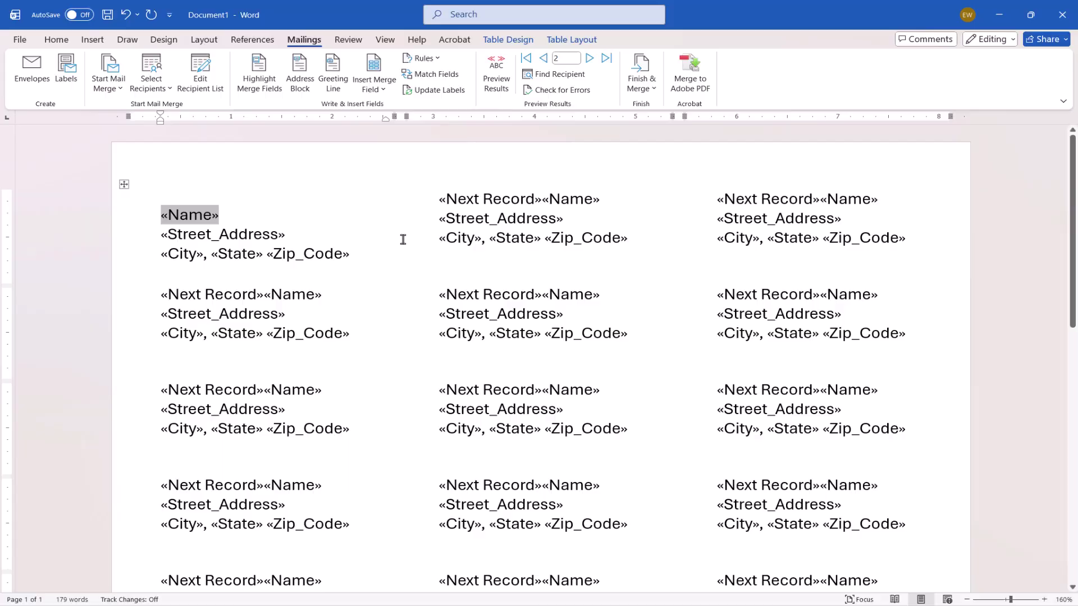
# Update Labels to copy the 12 pt space-before to every label
pyautogui.click(452, 93)
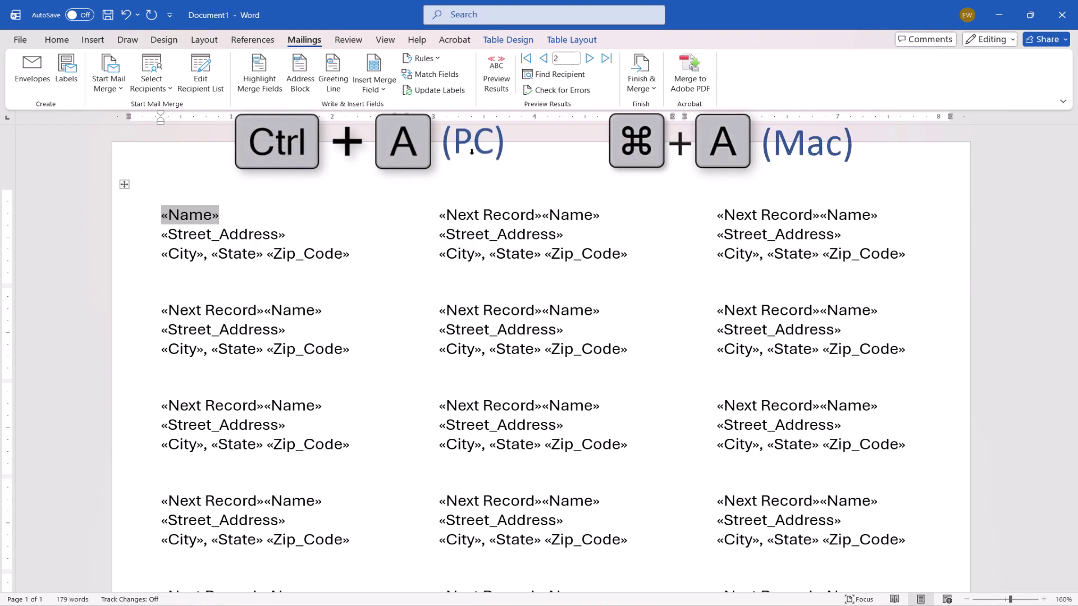
# Format all label text as 12 pt Times New Roman in dark teal-blue
pyautogui.hotkey('ctrl', 'a')
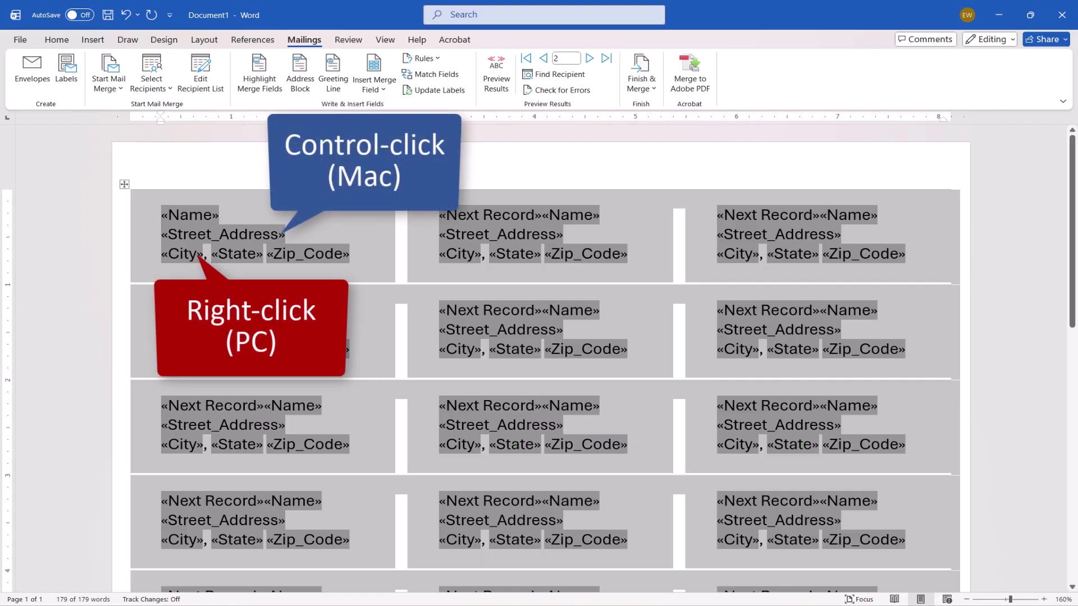
pyautogui.rightClick(223, 234)
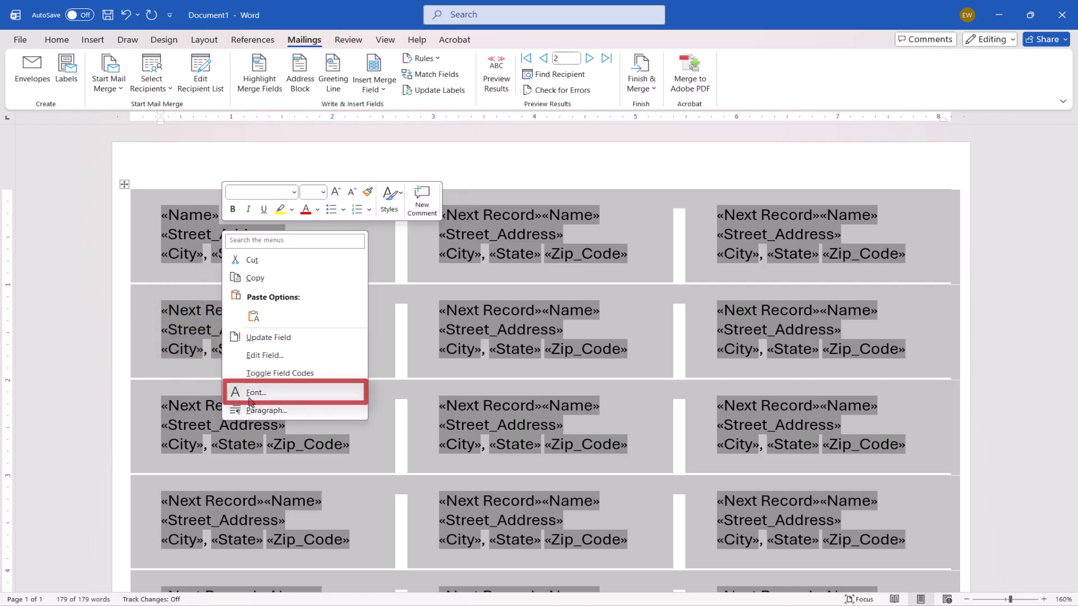
pyautogui.press('f')
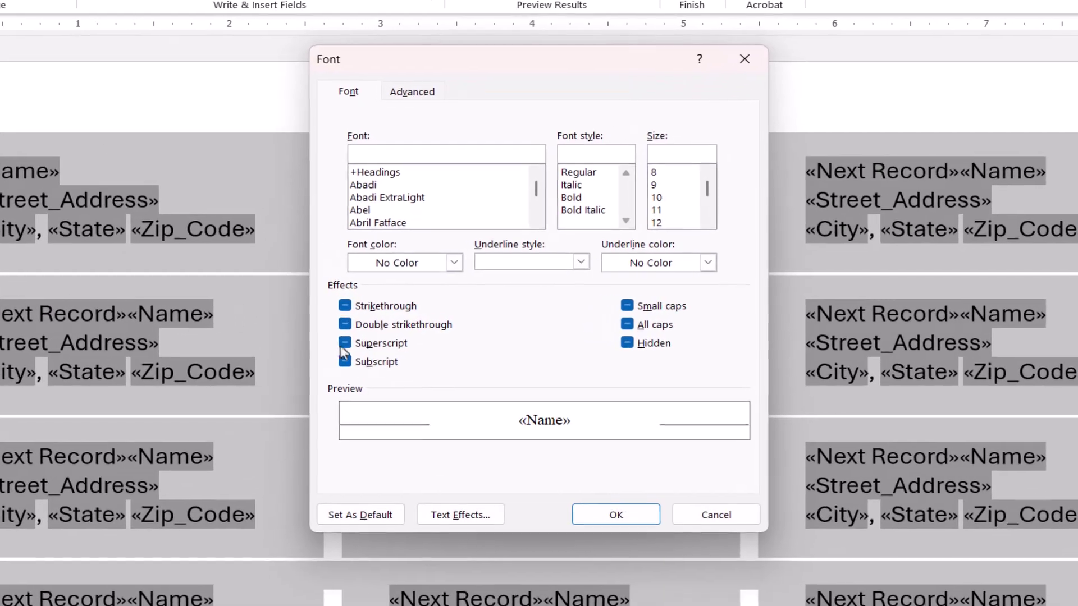
pyautogui.write('tim')
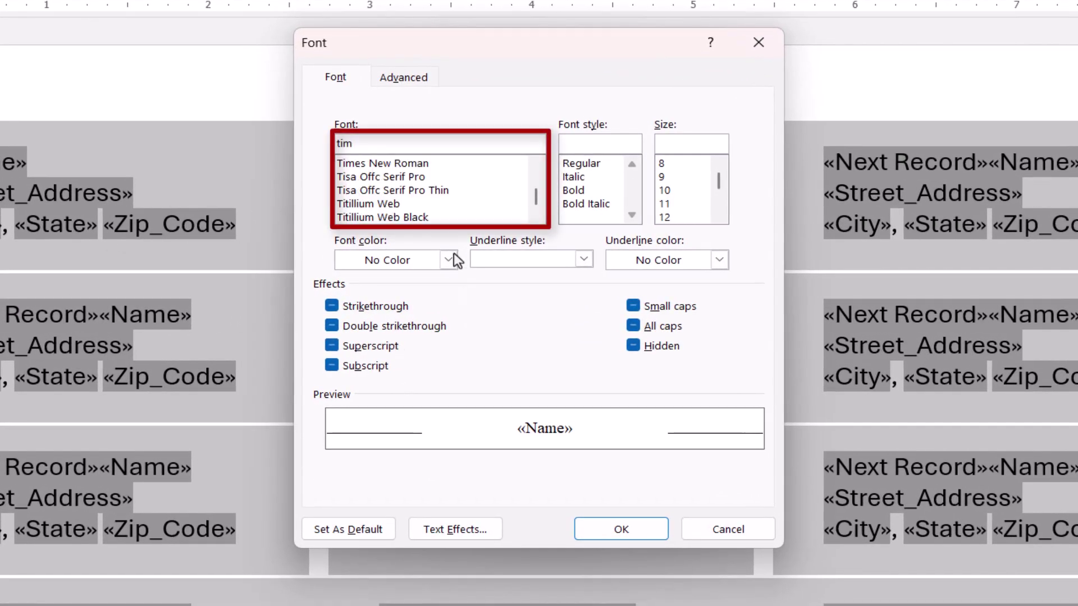
pyautogui.click(423, 161)
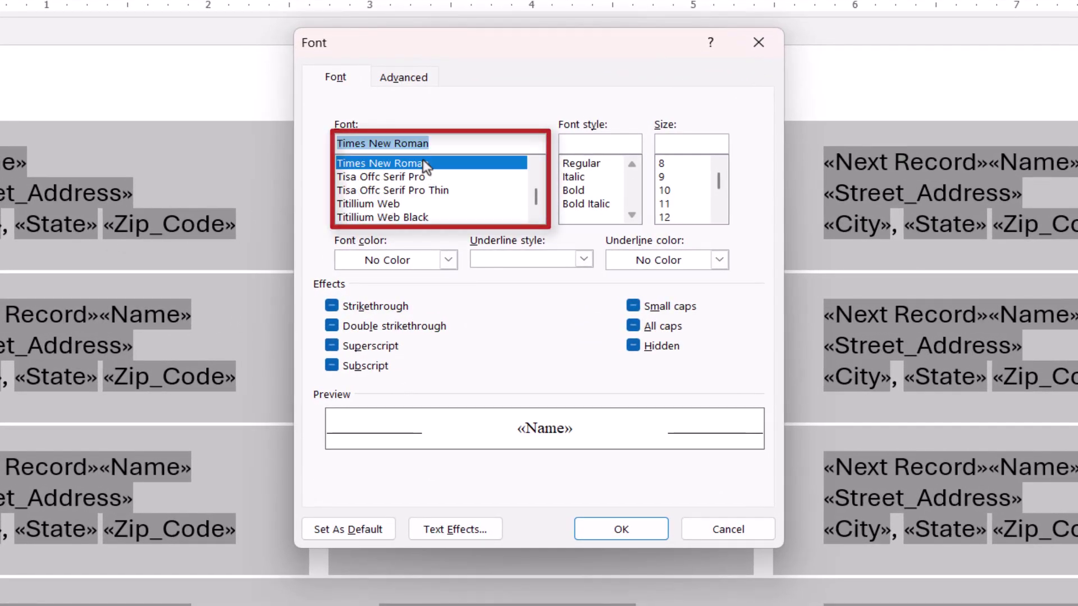
pyautogui.click(672, 219)
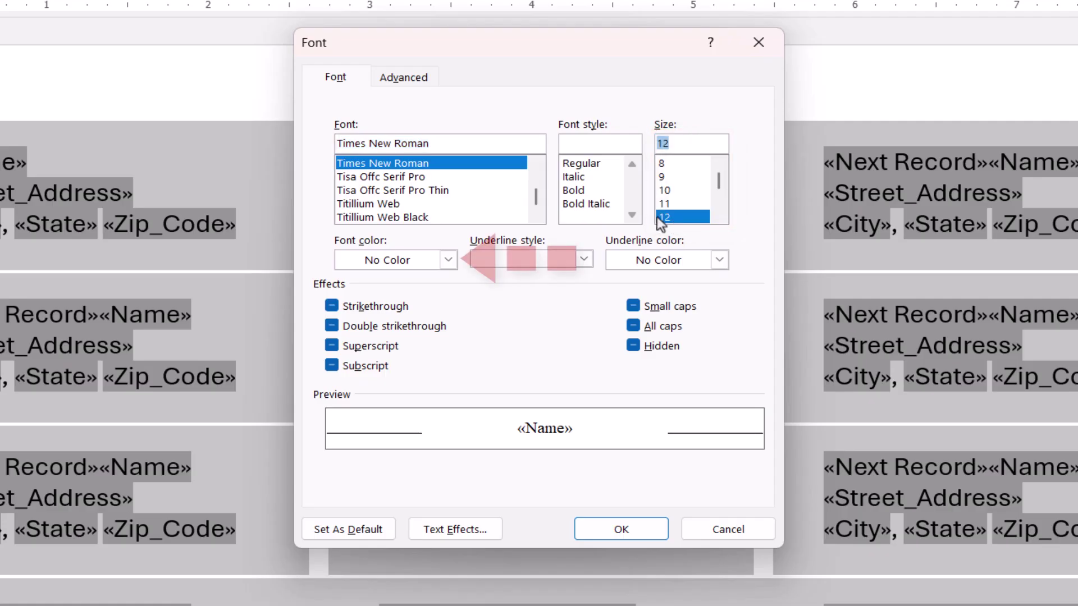
pyautogui.click(450, 262)
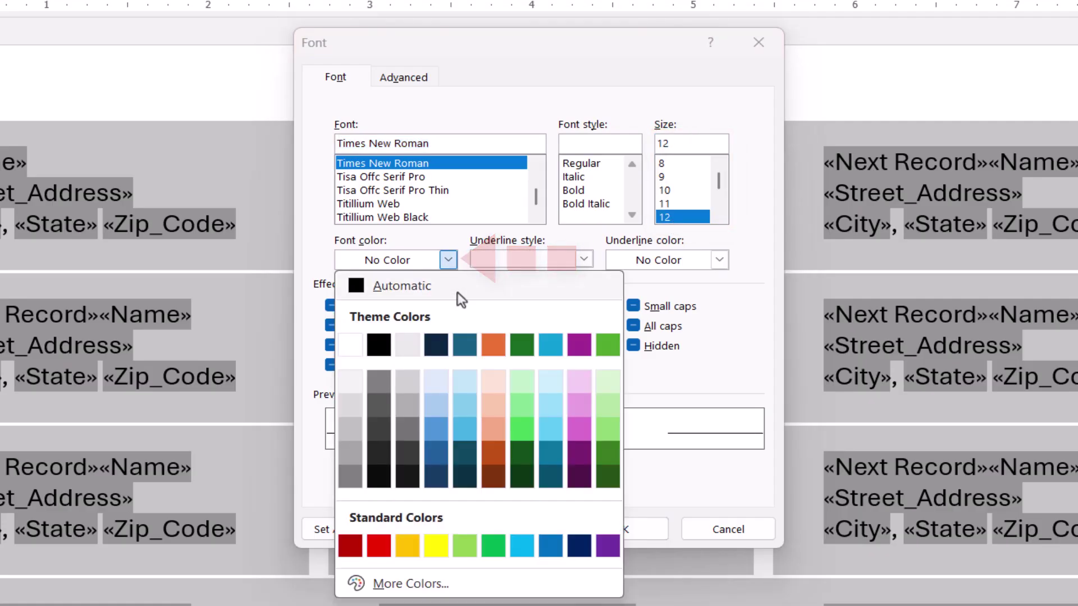
pyautogui.click(465, 345)
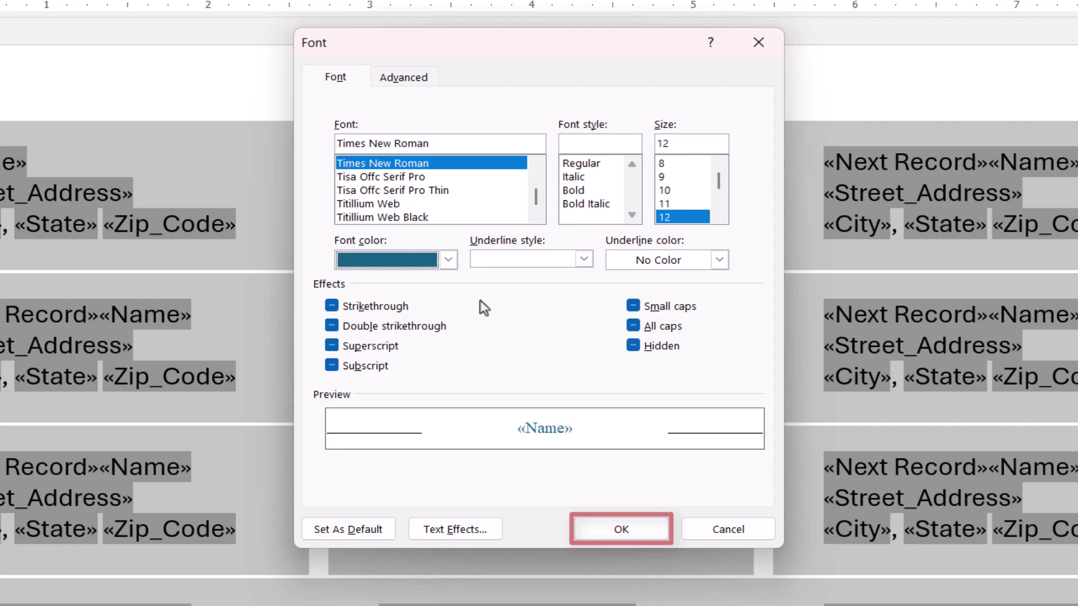
pyautogui.click(622, 530)
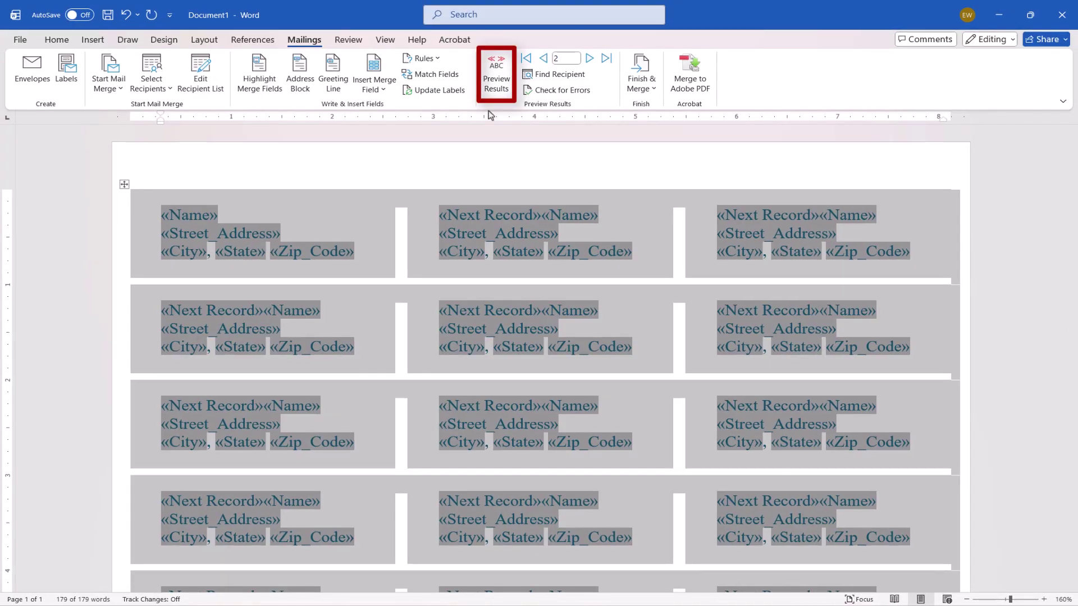
# Preview the merged labels showing real recipient names and addresses in teal Times New Roman
pyautogui.click(495, 82)
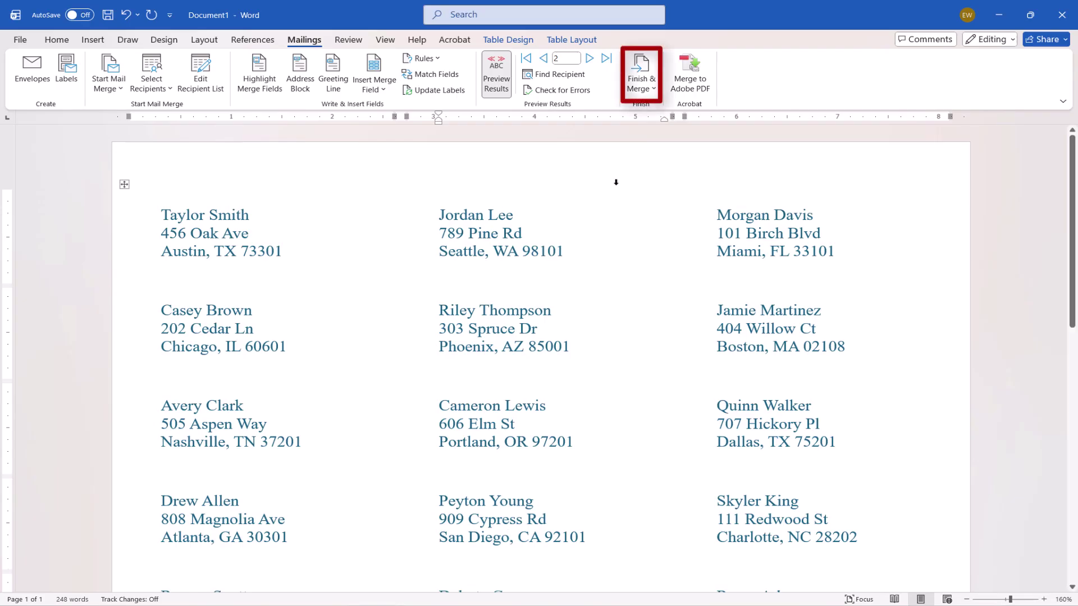
pyautogui.click(632, 87)
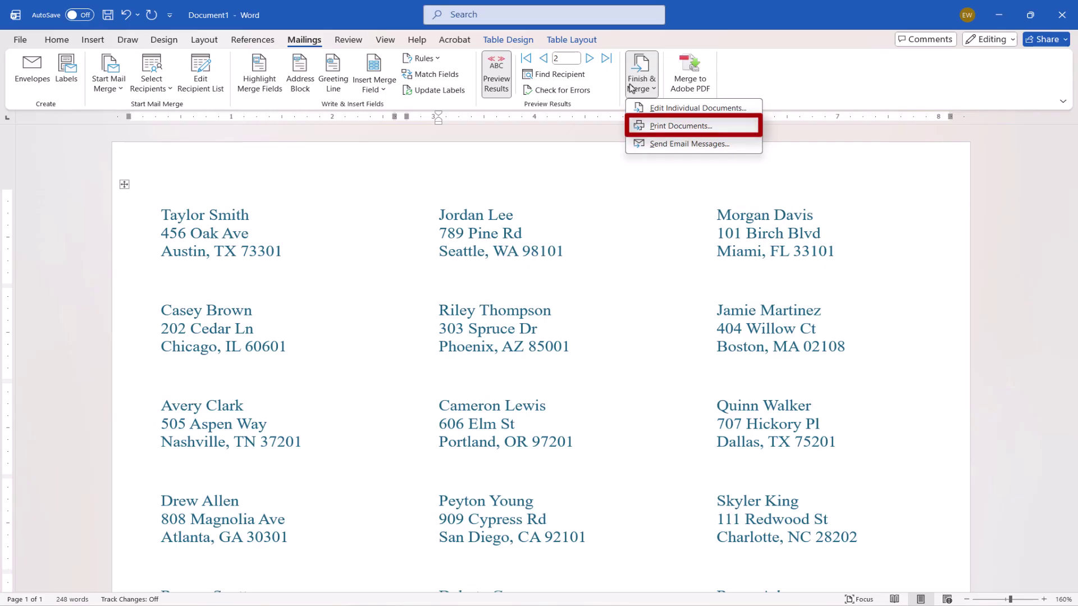
pyautogui.click(647, 128)
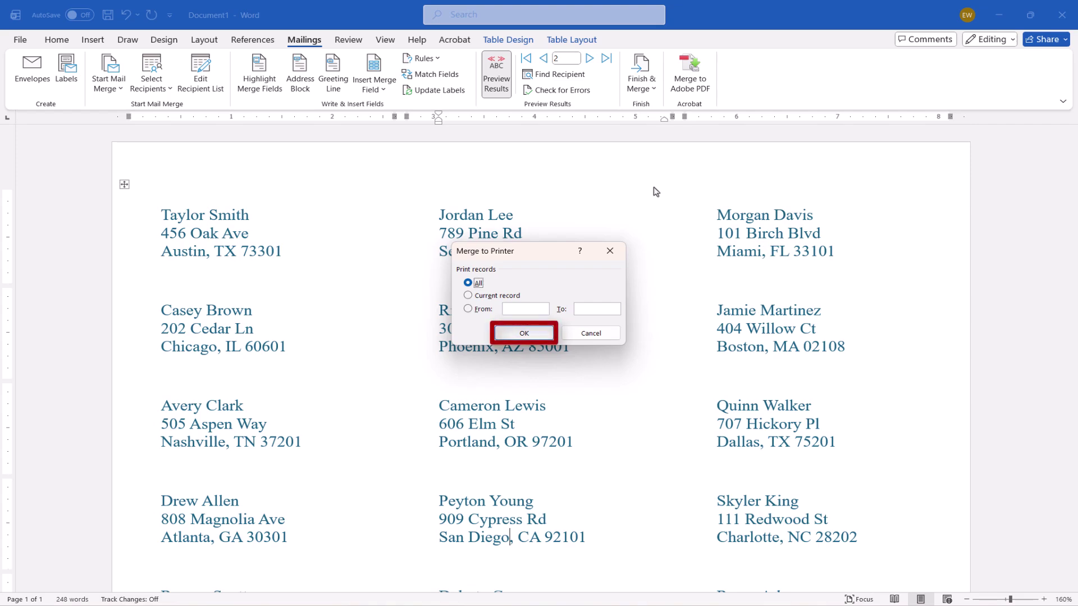
pyautogui.click(524, 334)
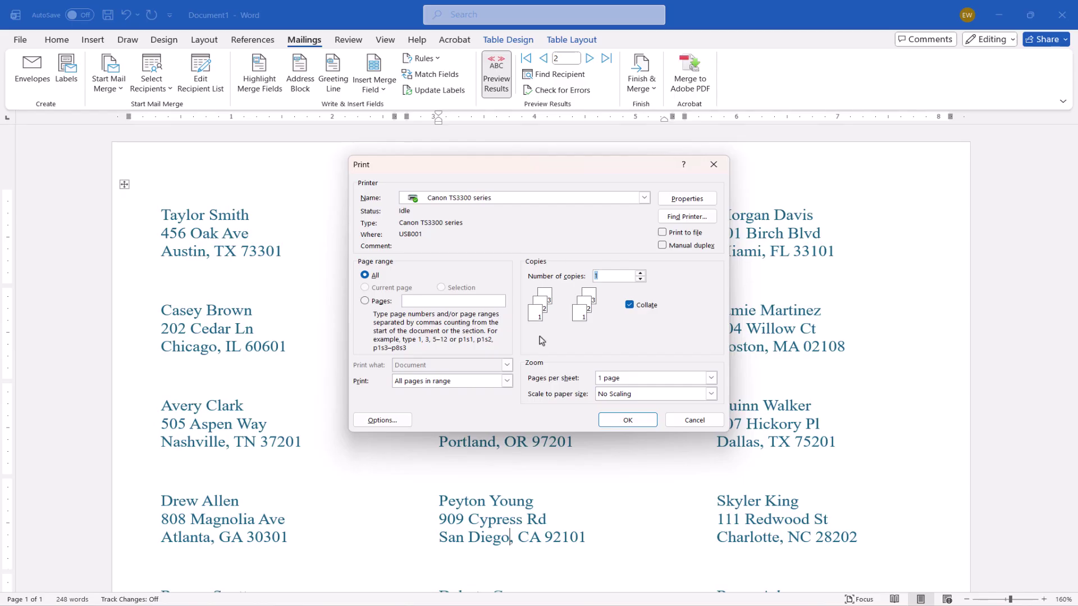
pyautogui.click(482, 304)
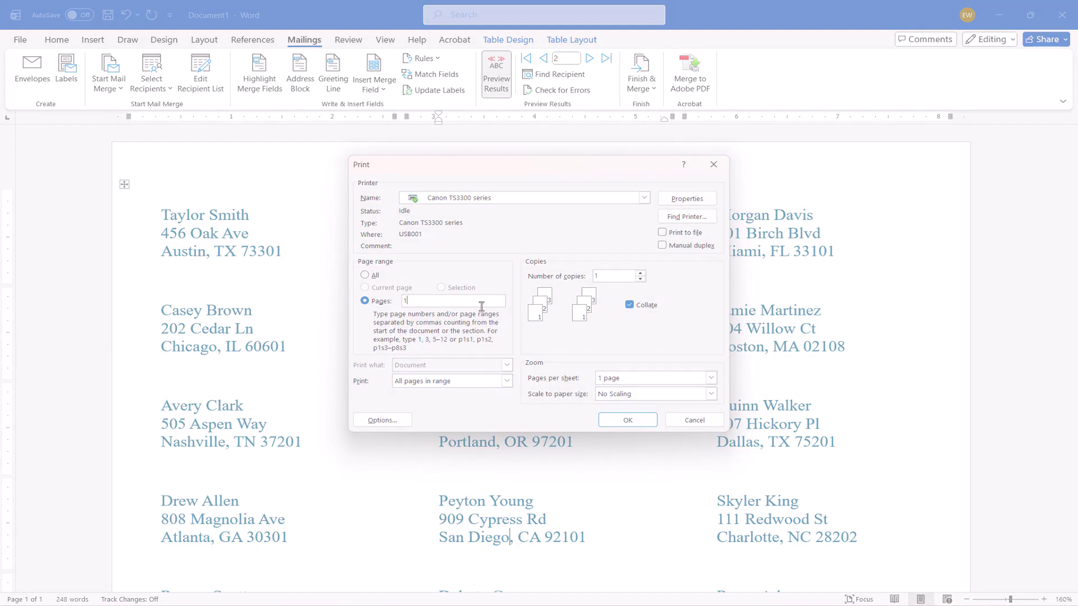
pyautogui.click(713, 165)
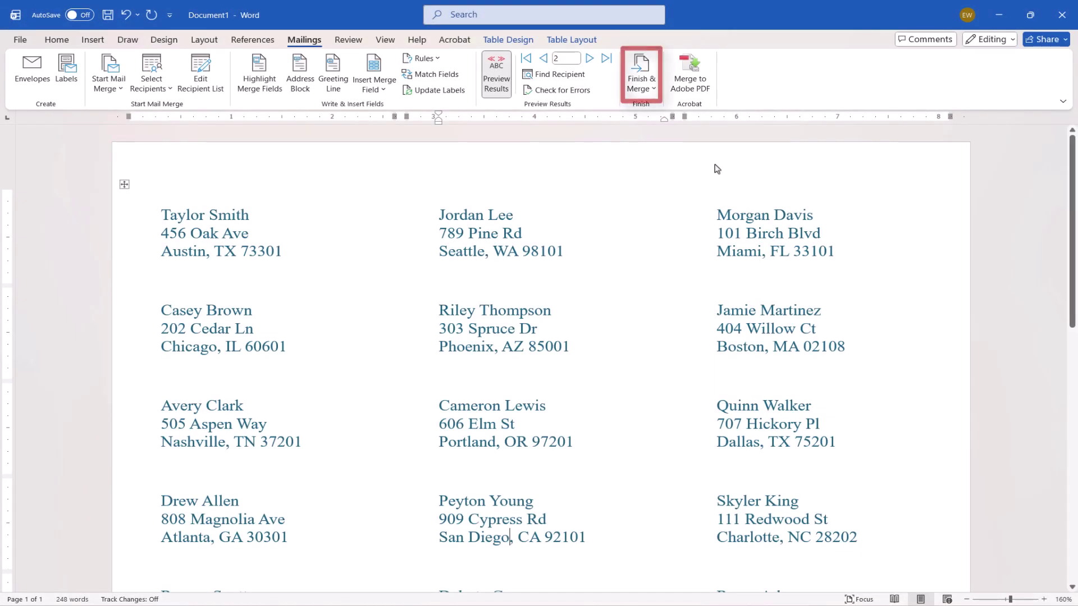
pyautogui.click(639, 87)
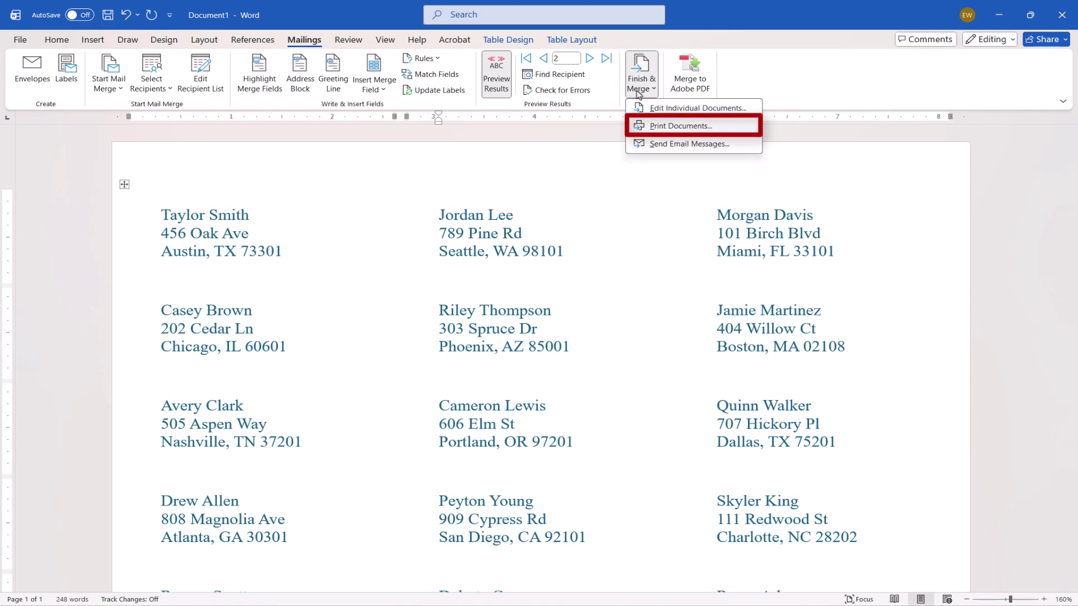
pyautogui.click(647, 200)
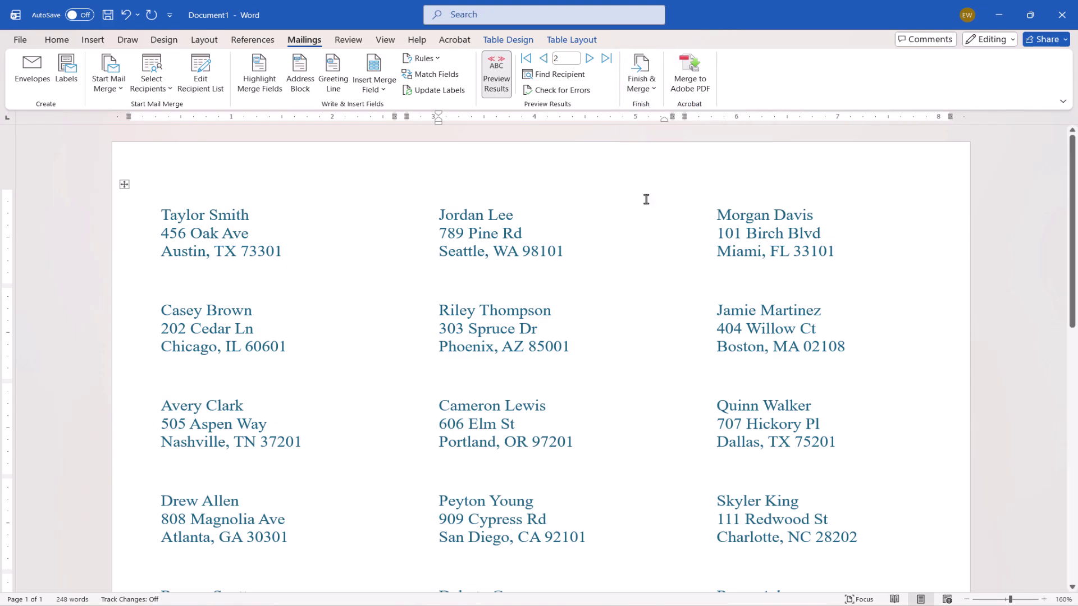